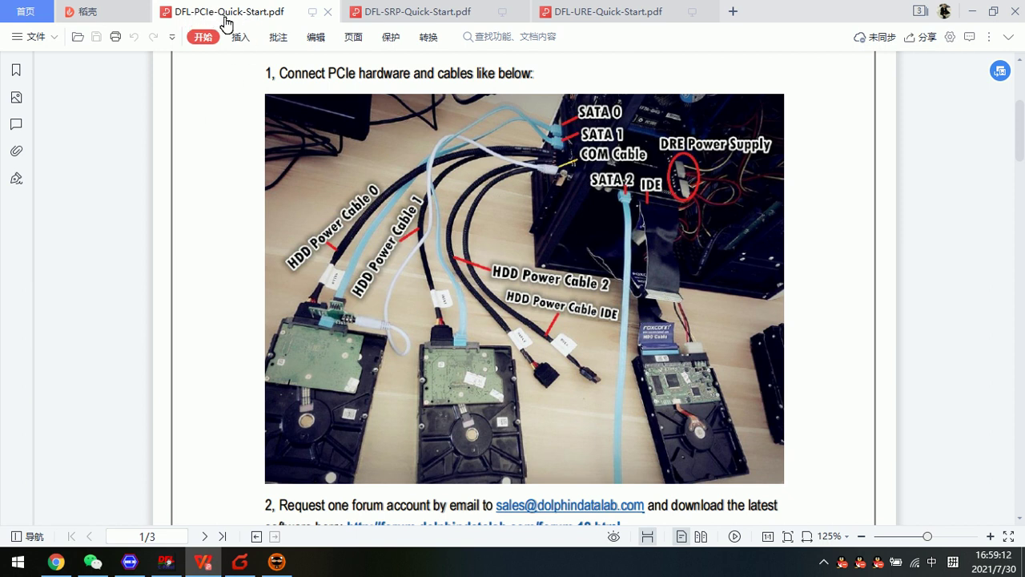
Glance through the SRP and URE quick-start guides, then return to the PCIe guide
click(404, 14)
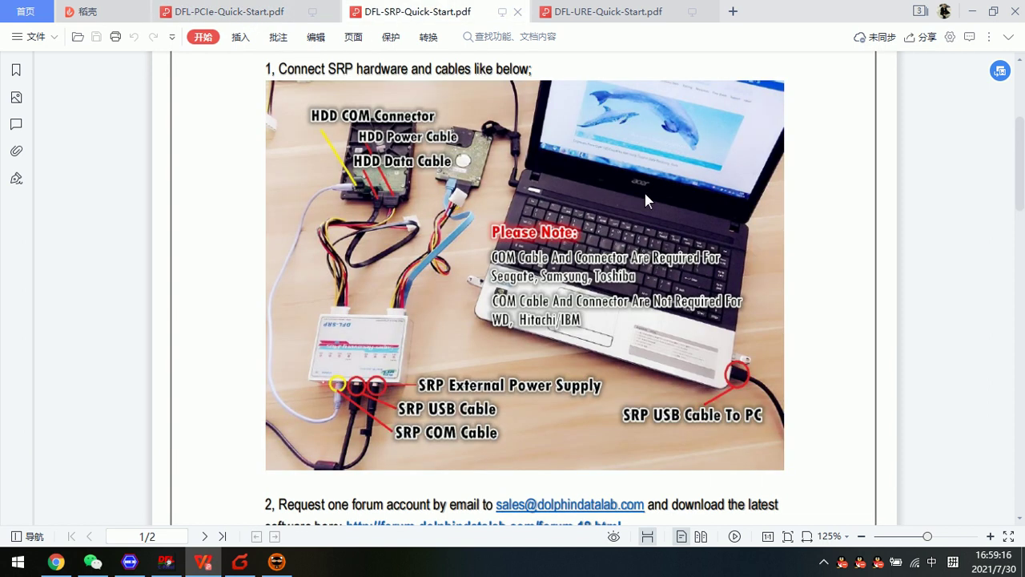
click(627, 13)
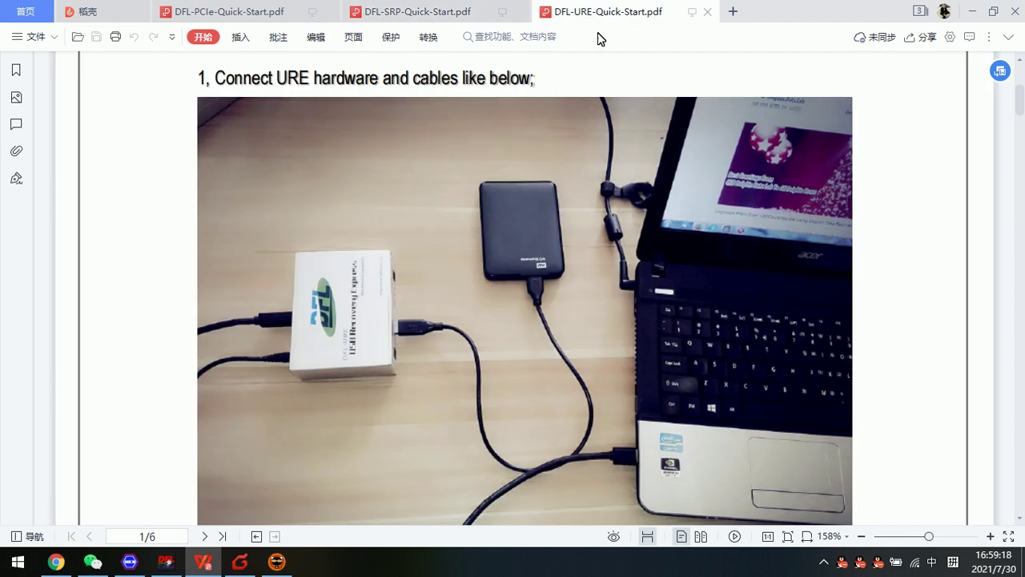
click(247, 12)
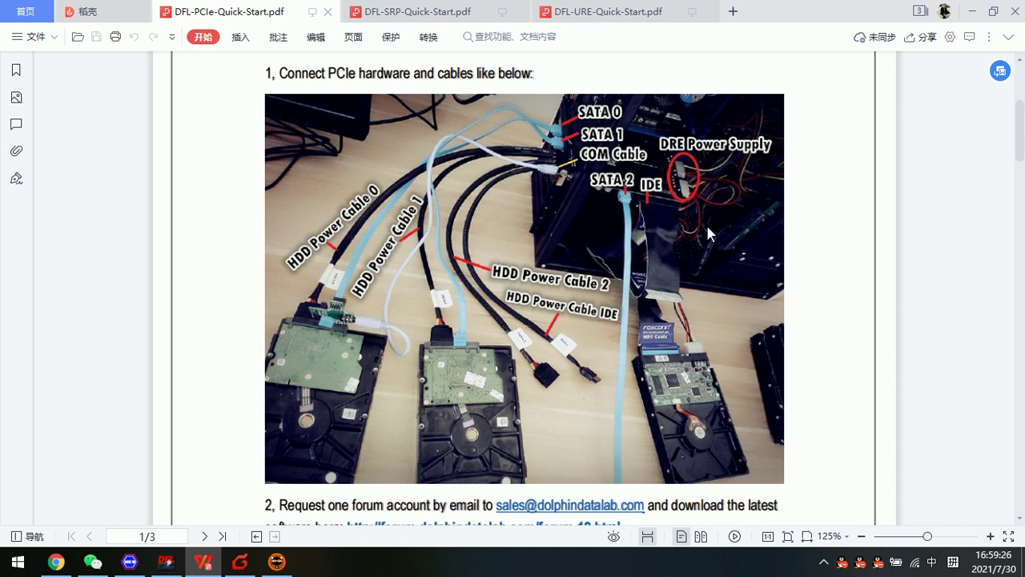
Recheck the SRP and URE guides, then scroll the PCIe guide to installation steps 2–4
click(421, 13)
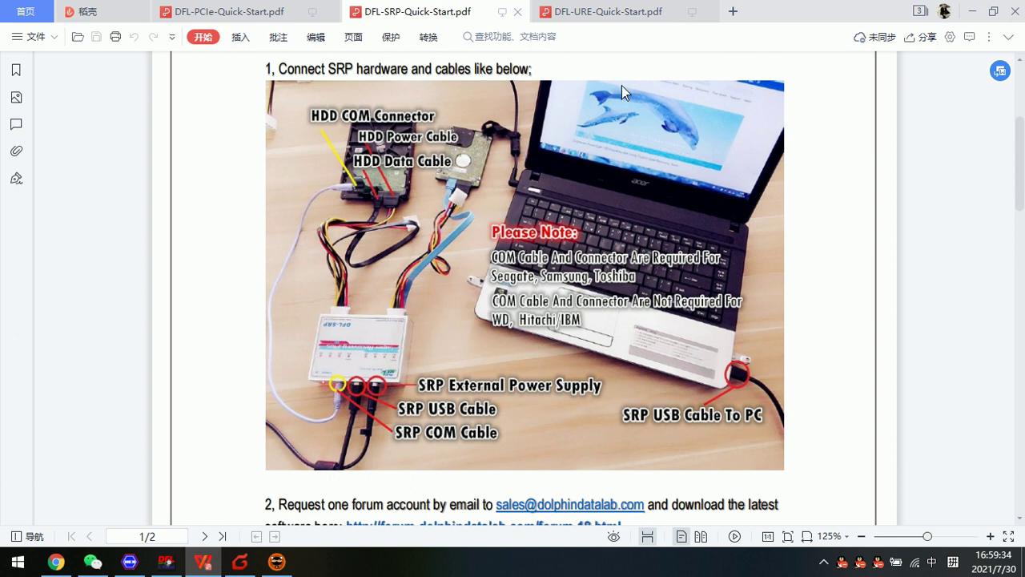
click(601, 12)
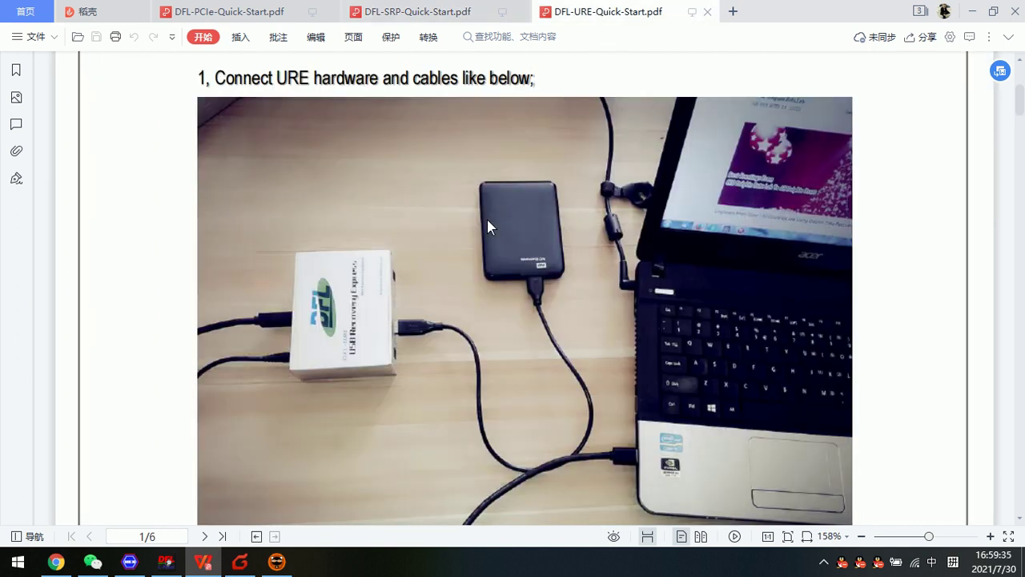
click(245, 11)
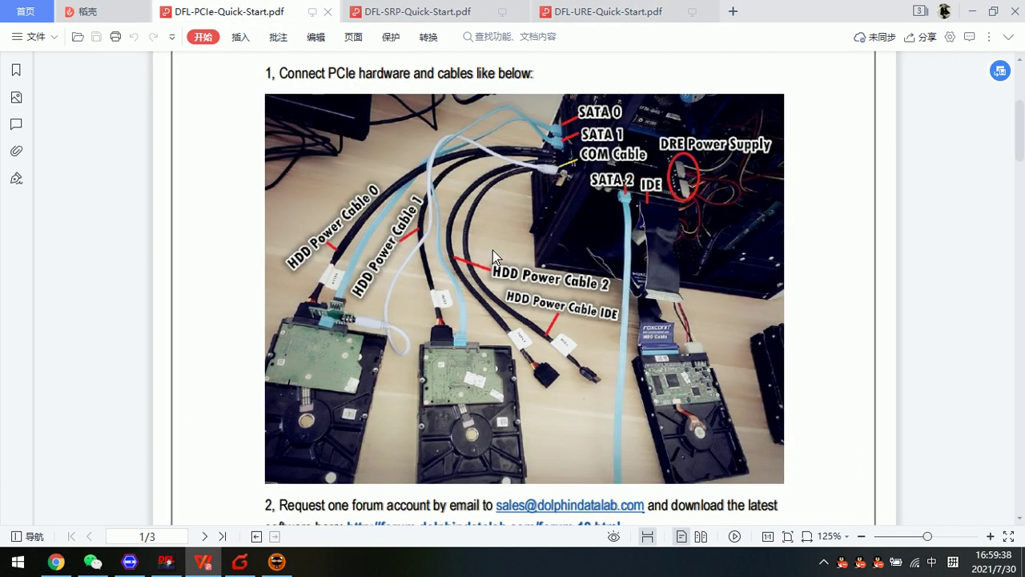
scroll(489, 394, down, 3)
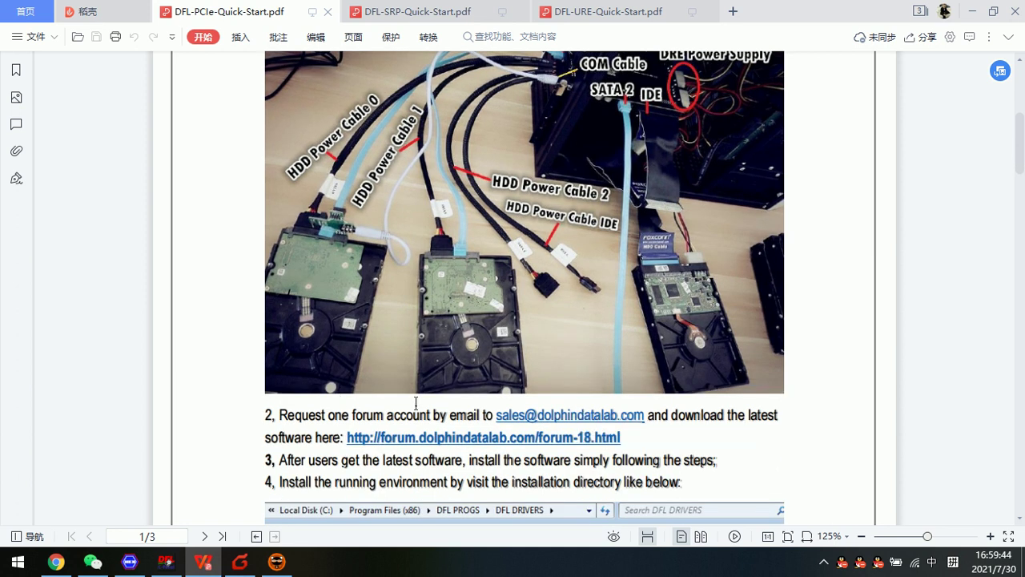
click(55, 561)
click(415, 16)
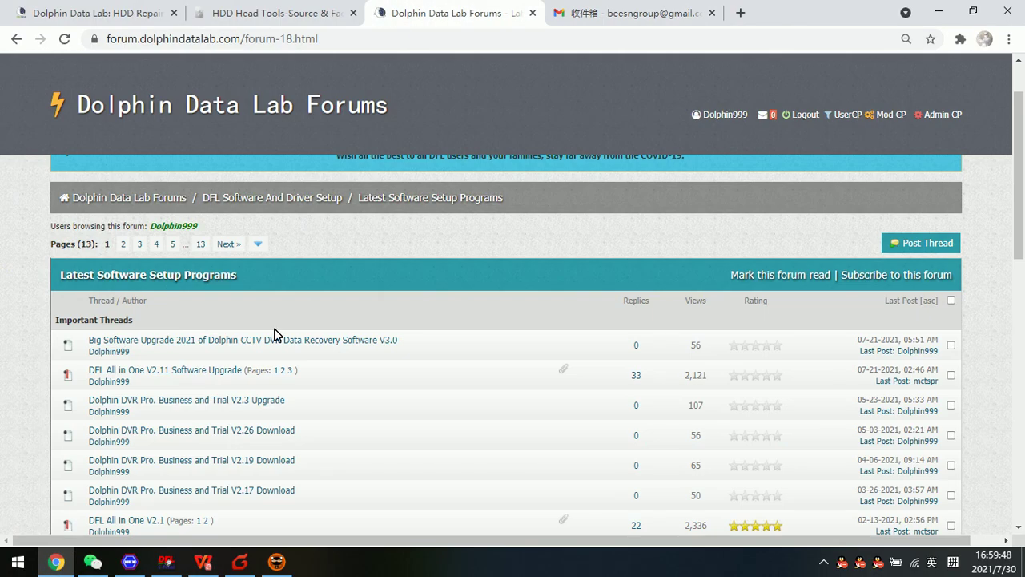
scroll(390, 342, up, 2)
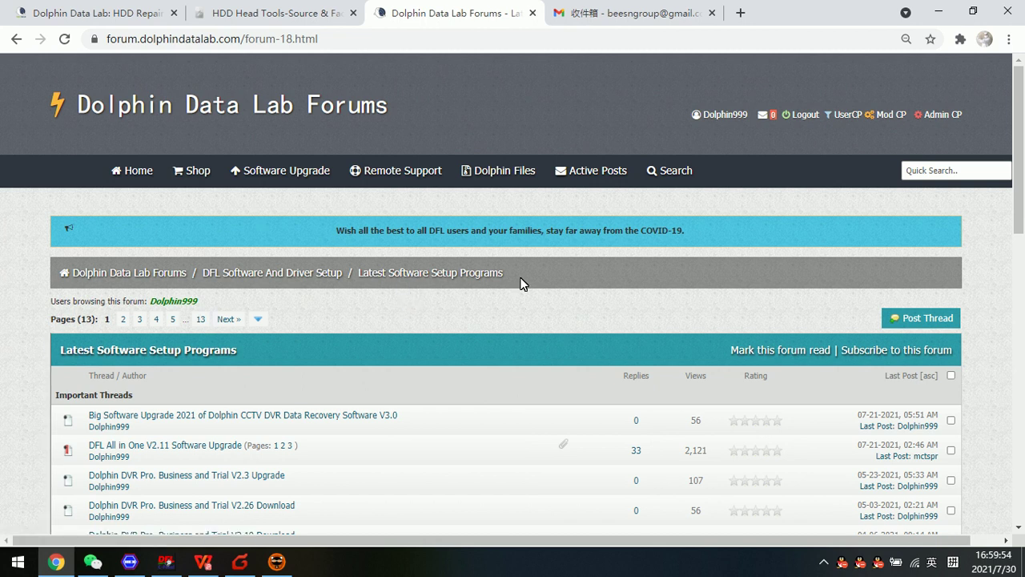
scroll(439, 347, down, 1)
scroll(439, 347, down, 2)
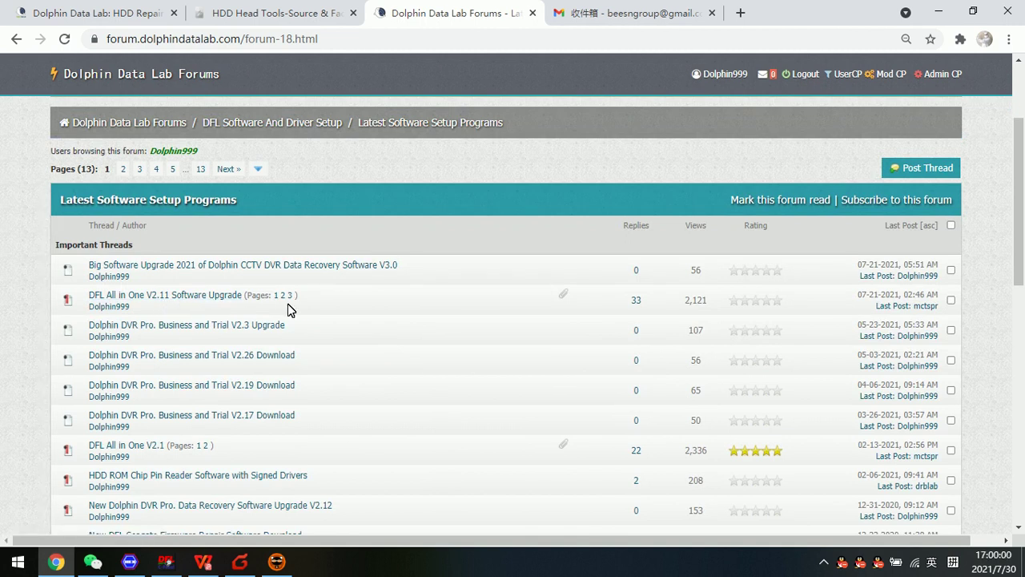
scroll(284, 341, up, 2)
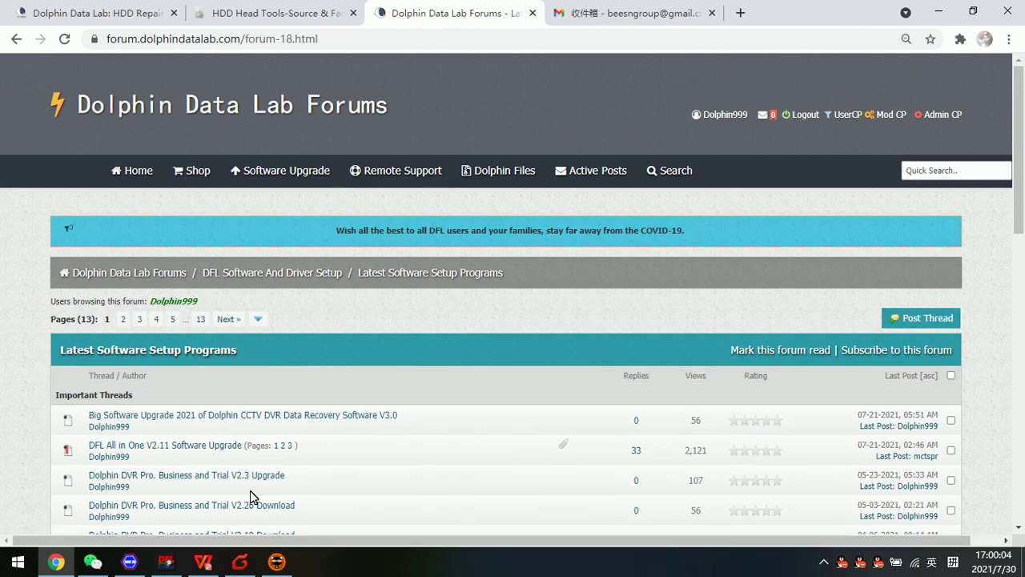
click(939, 12)
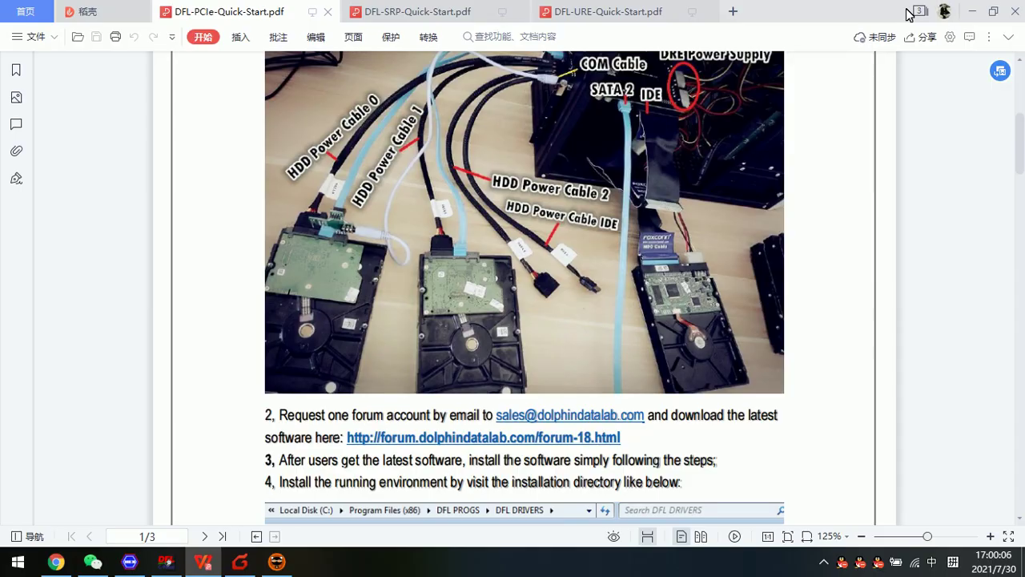
Open the DFLConsole shortcut's file location, the DFL PROGS folder under Program Files (x86)
click(971, 11)
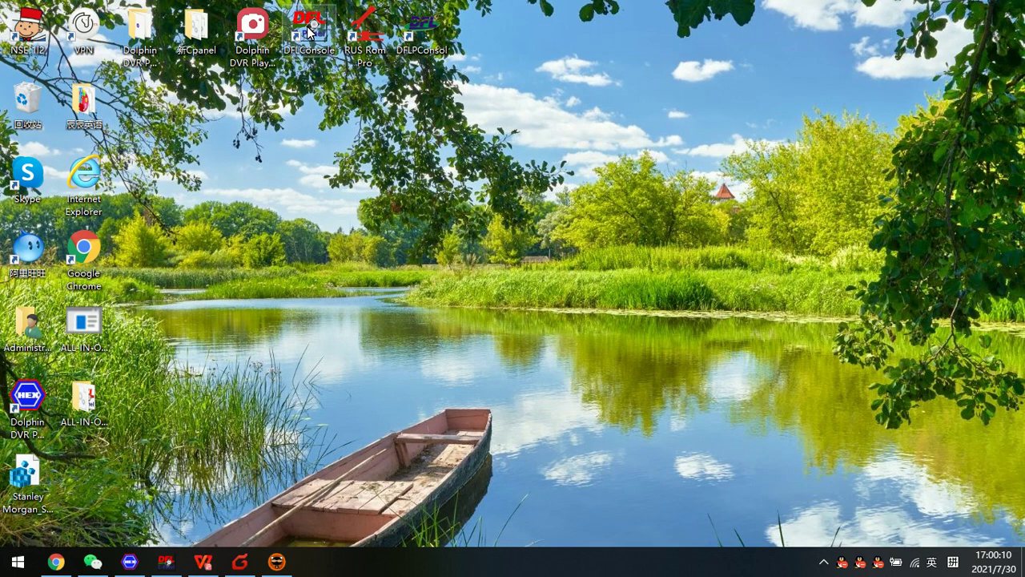
drag(310, 32, 320, 48)
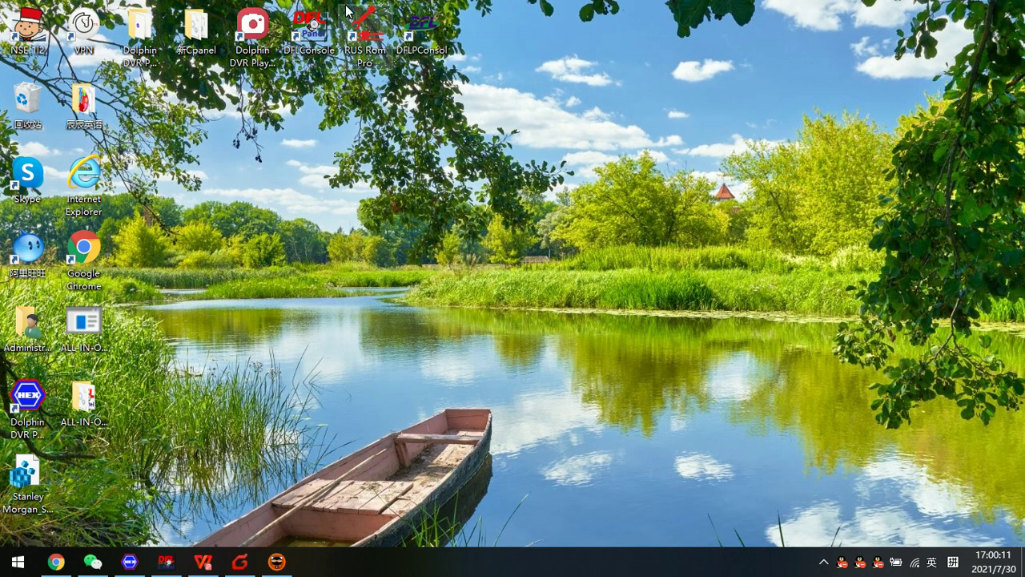
double_click(314, 34)
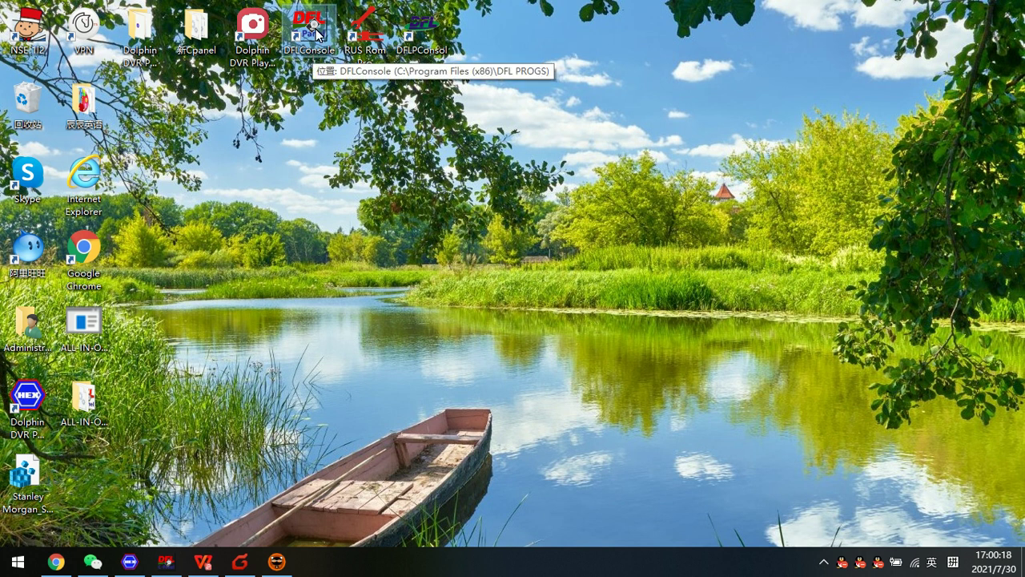
right_click(316, 30)
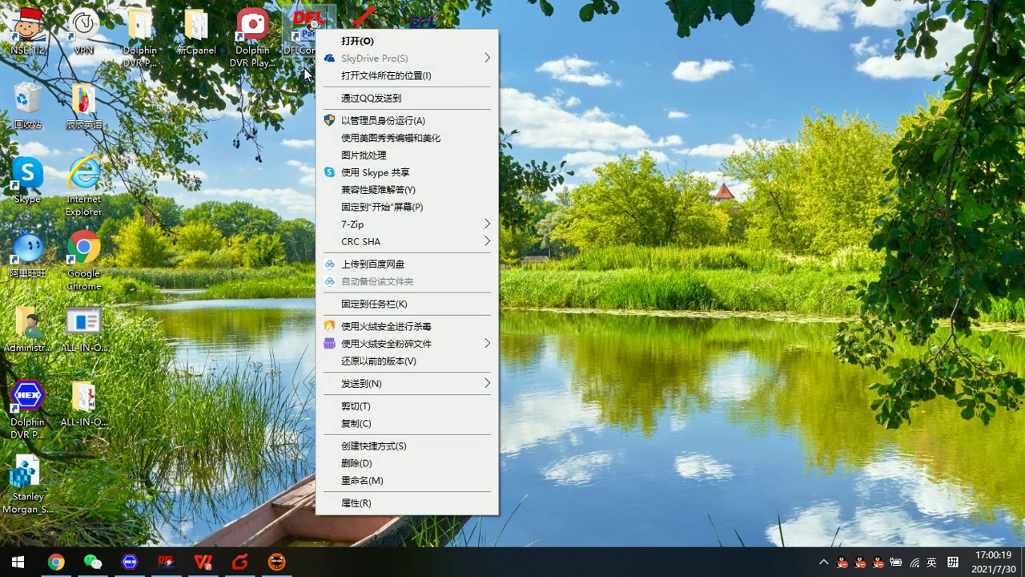
click(384, 78)
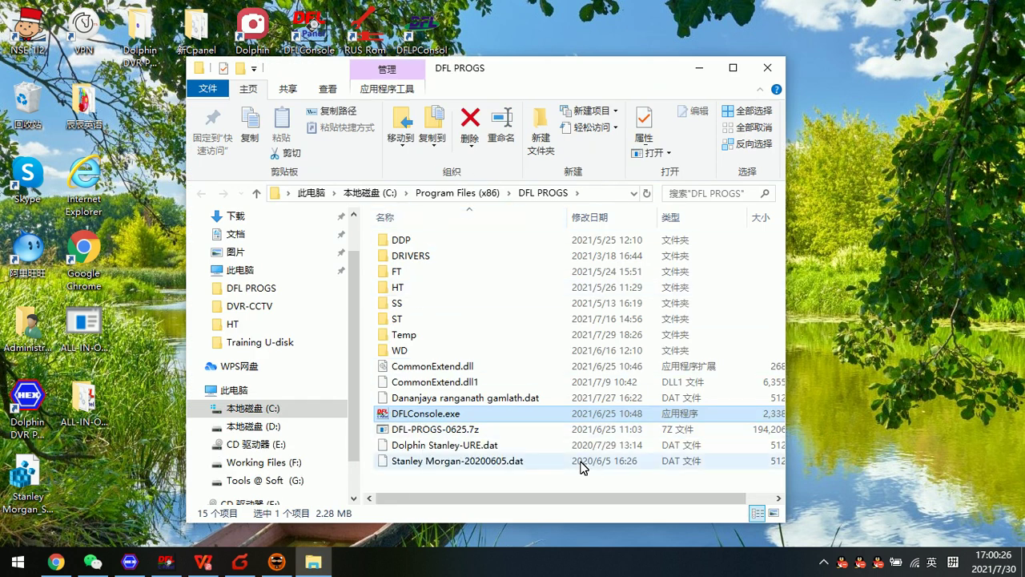
Enter the DRIVERS folder and launch AutoInstallDreDriver.exe, the DRE driver installer
click(518, 481)
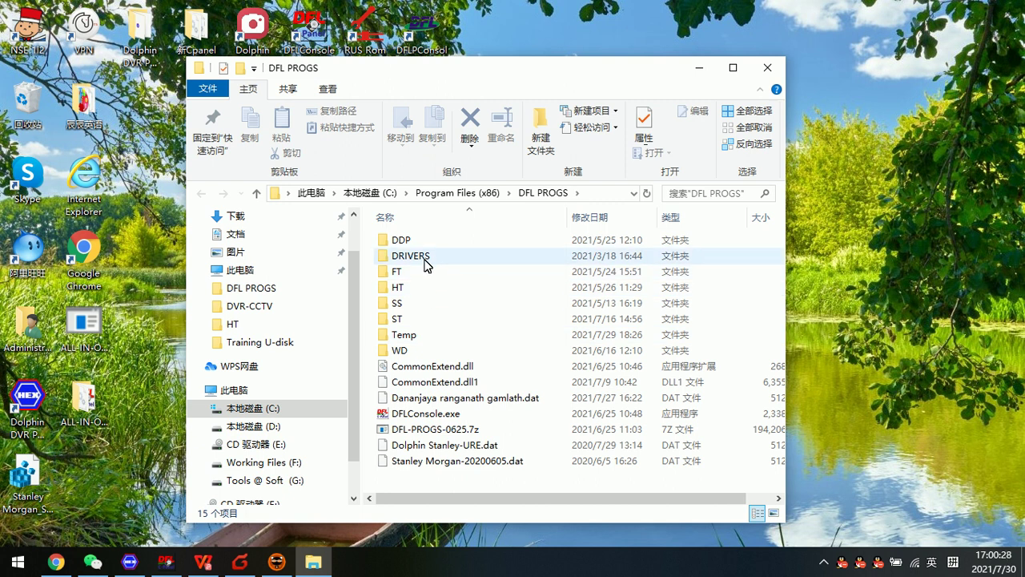
mouse_move(410, 256)
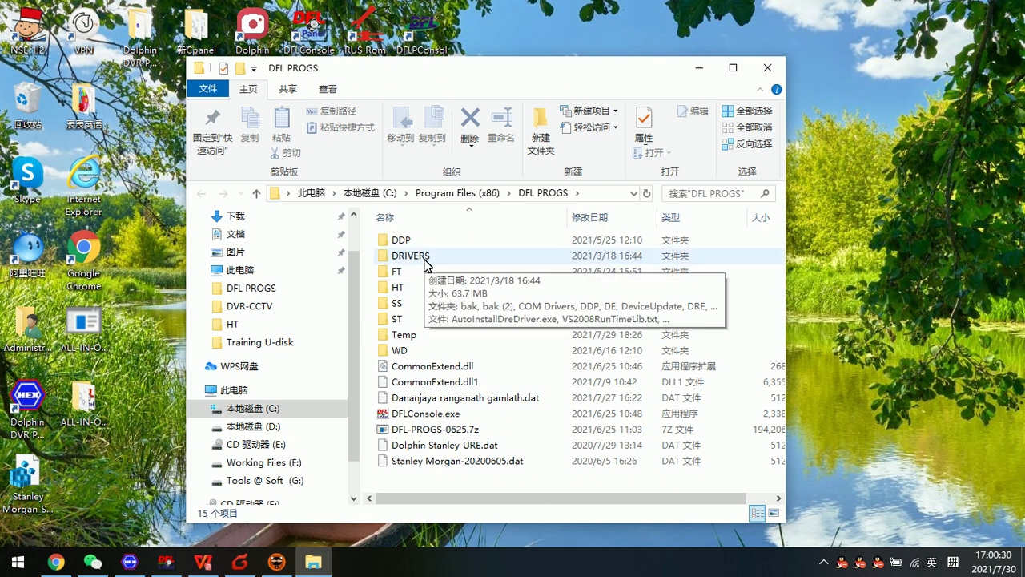
double_click(425, 264)
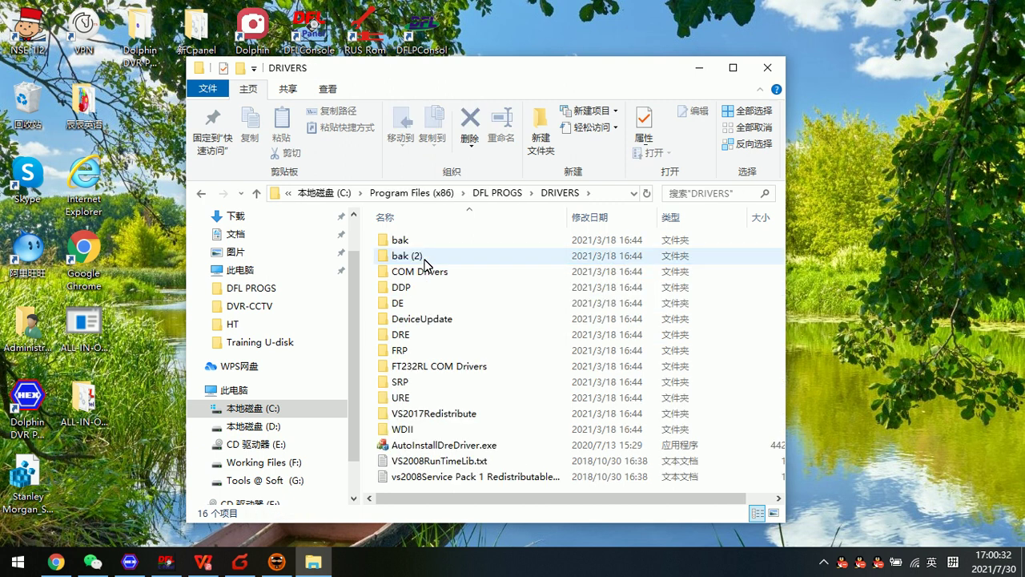
scroll(463, 361, right, 1)
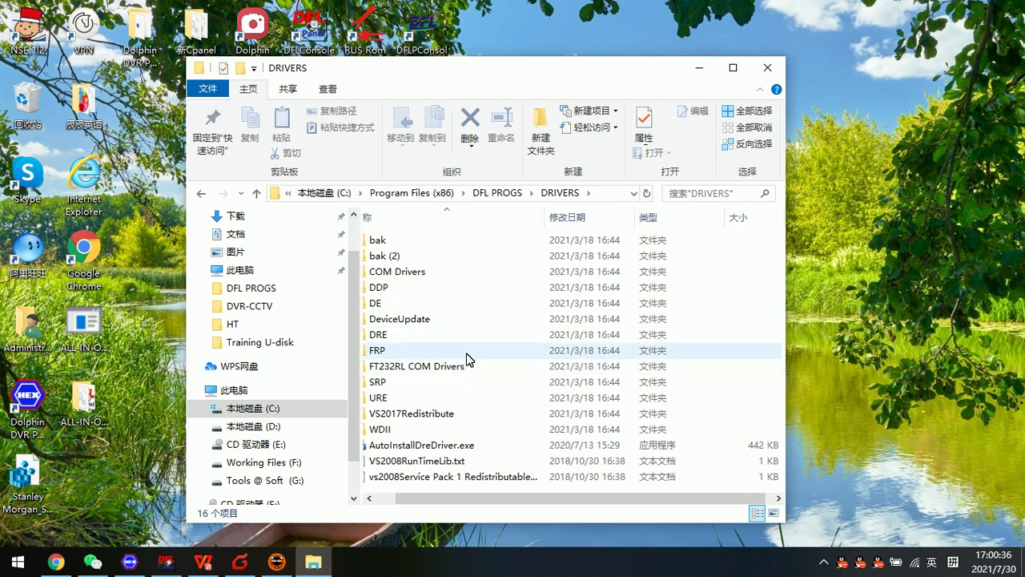
scroll(416, 497, left, 1)
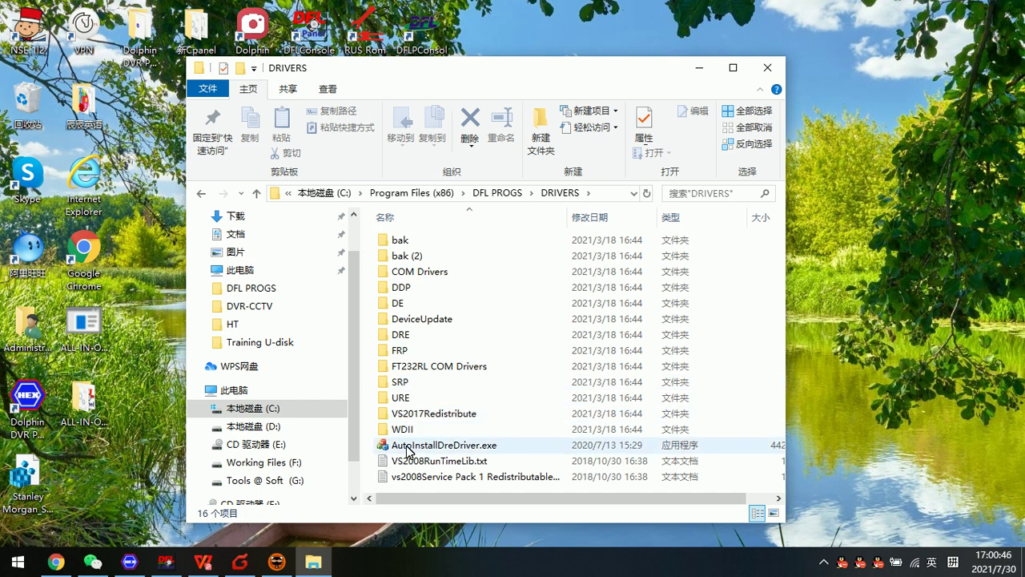
double_click(460, 445)
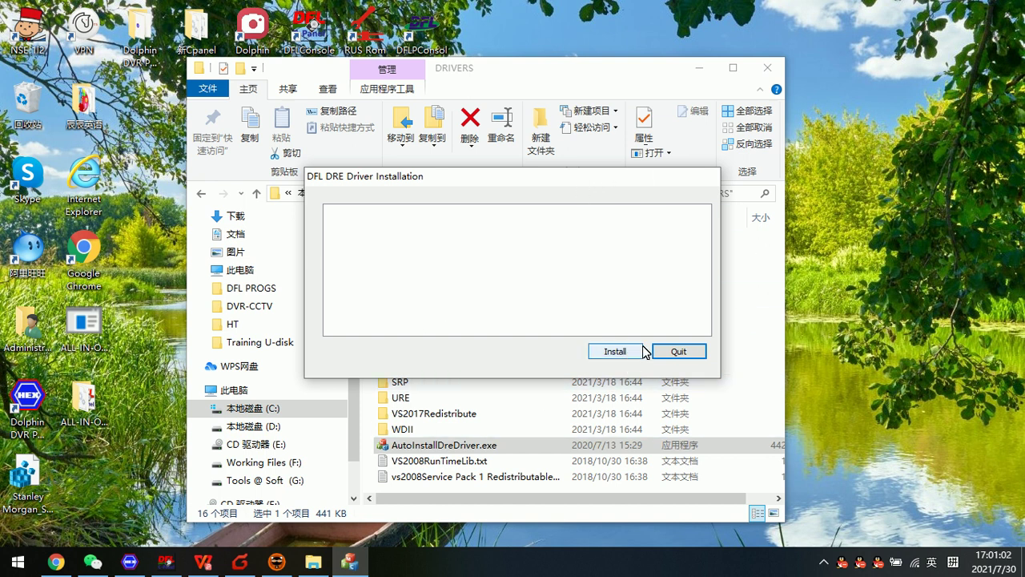
click(696, 355)
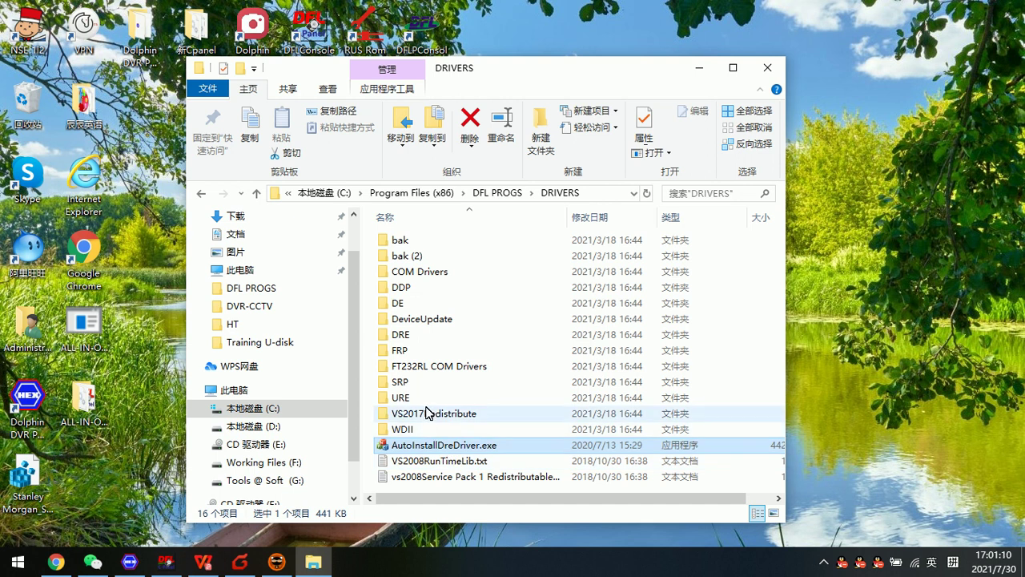
Peek into SRP, then navigate DRIVERS\URE\win10\x64 and launch PreinstallDrv.exe
double_click(417, 383)
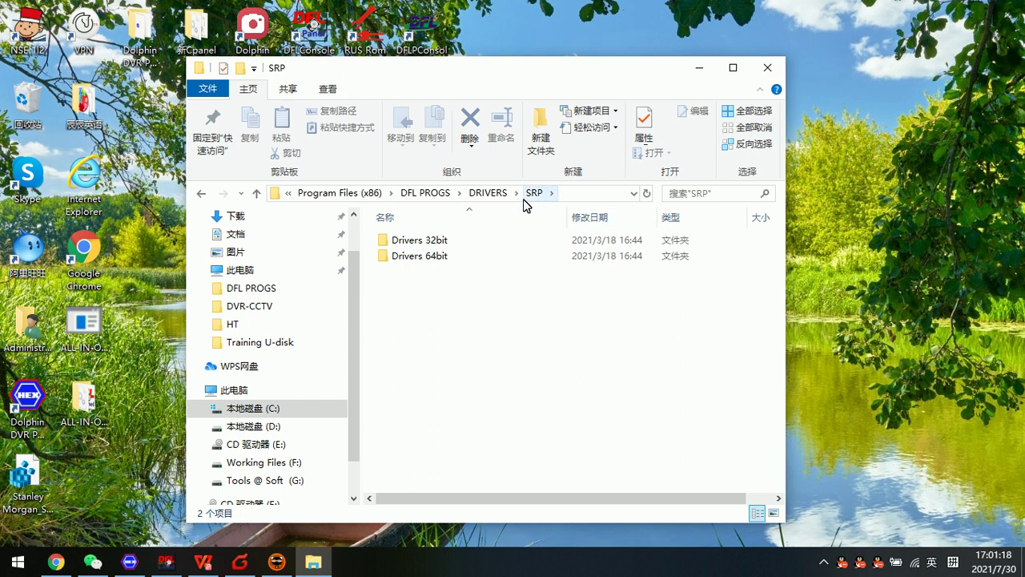
click(487, 193)
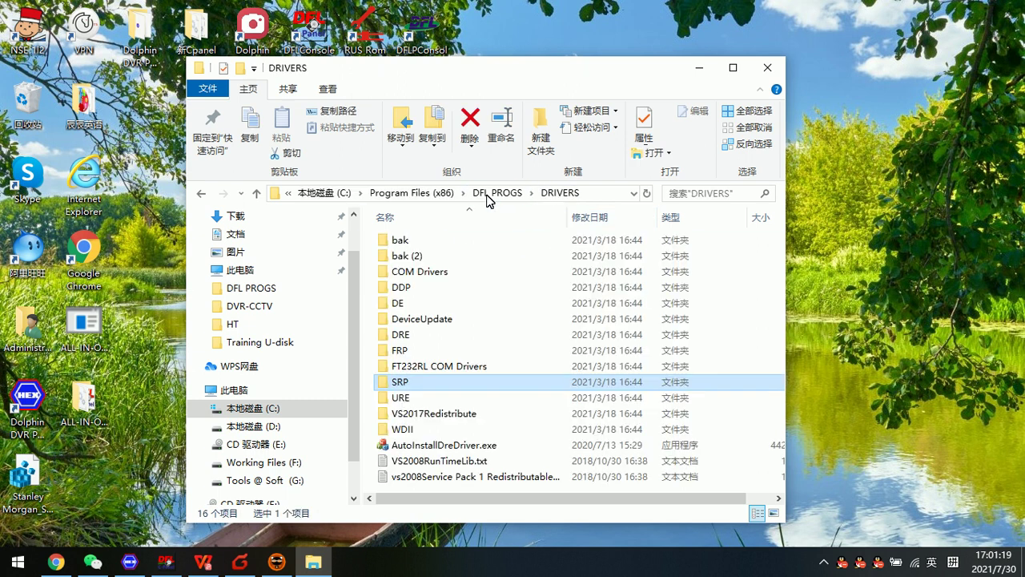
double_click(411, 399)
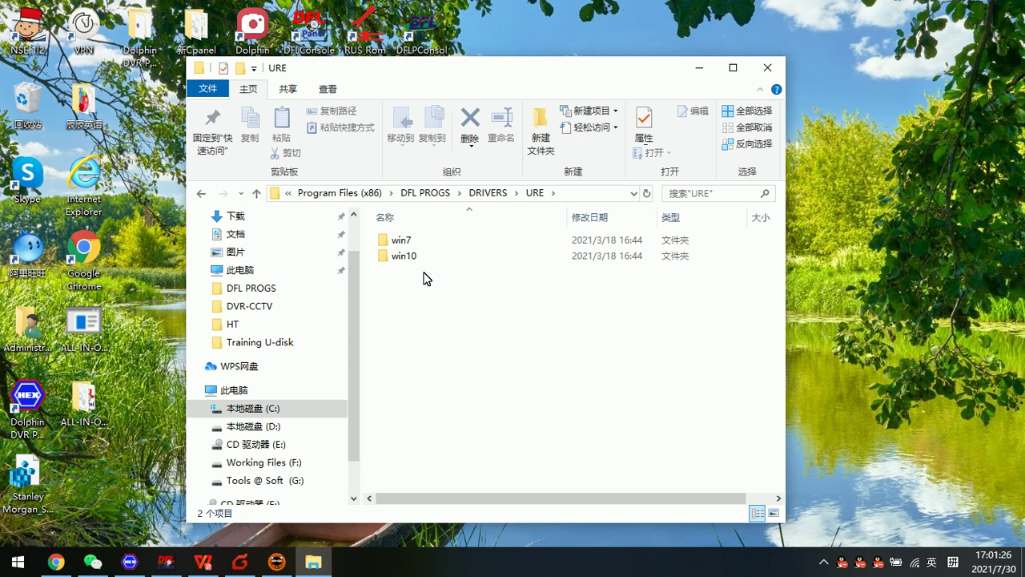
mouse_move(404, 256)
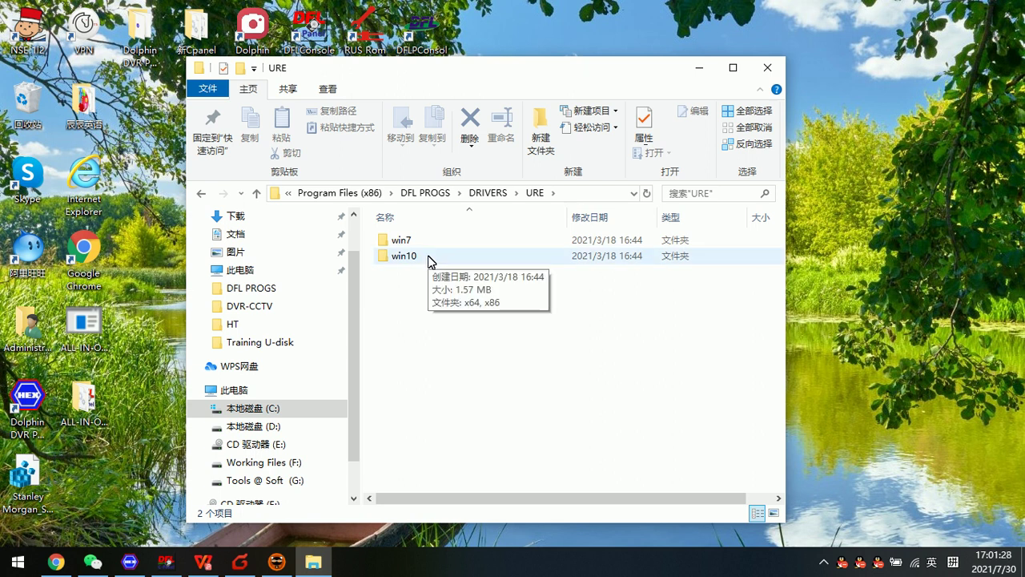
double_click(429, 258)
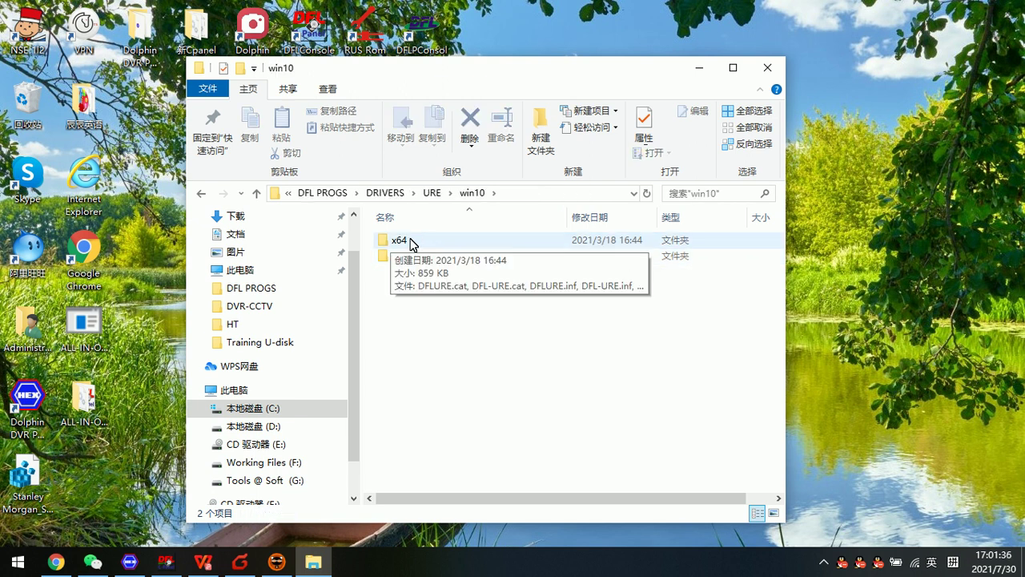
double_click(410, 244)
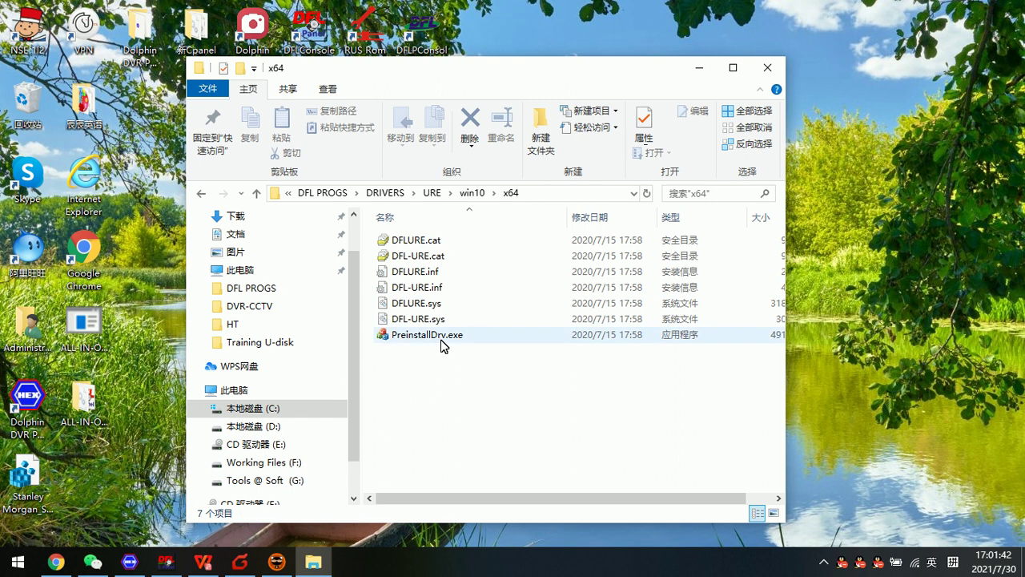
mouse_move(427, 335)
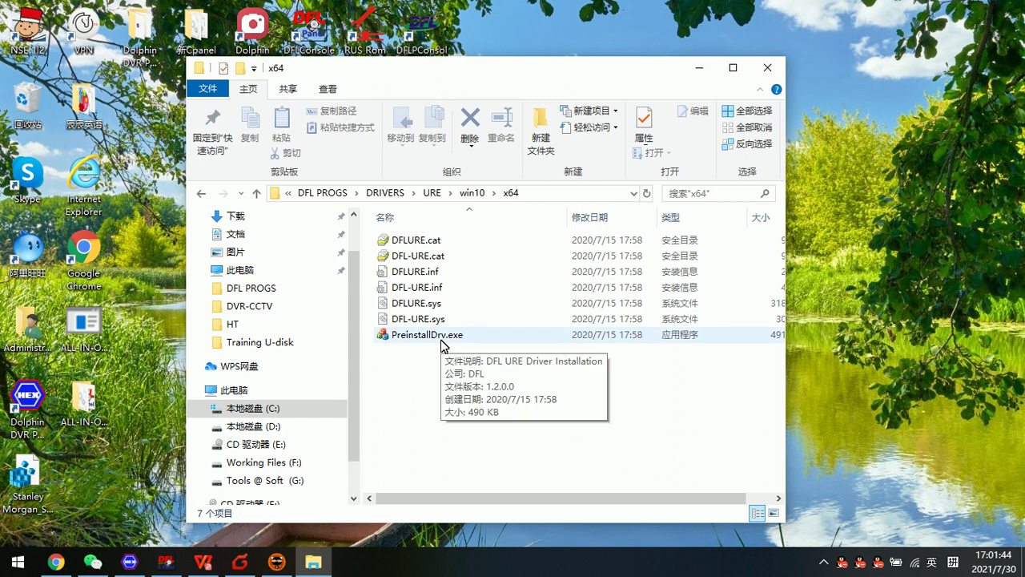
double_click(441, 337)
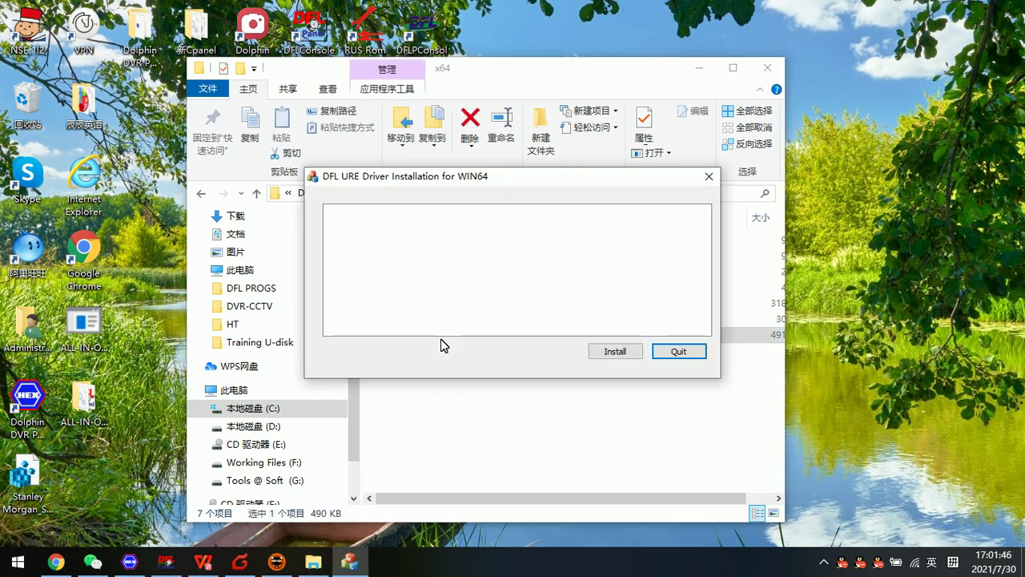
Close the DFL URE Driver Installation for WIN64 window without installing anything
mouse_move(520, 179)
mouse_down()
mouse_move(478, 497)
mouse_move(511, 181)
mouse_up()
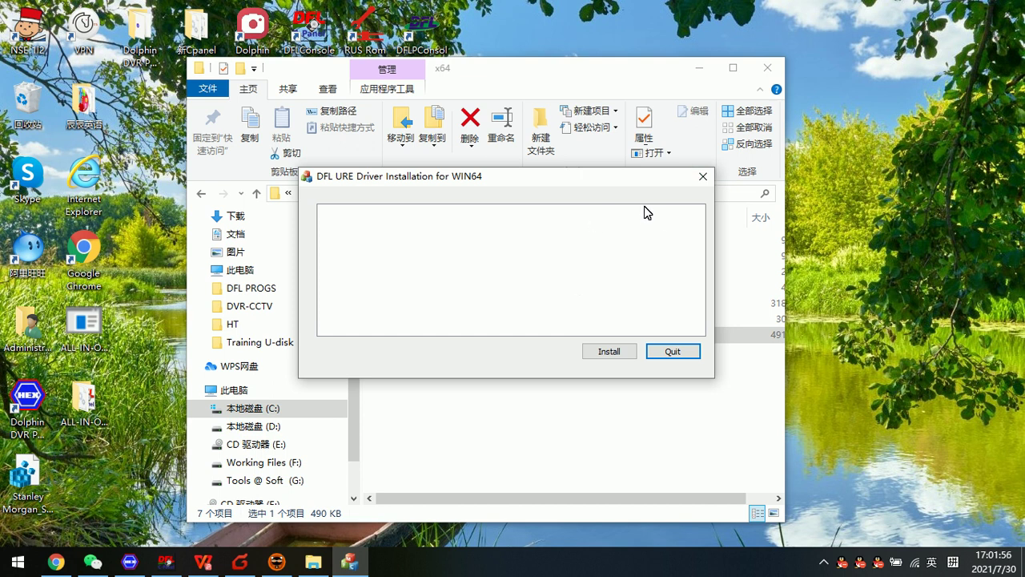
click(702, 177)
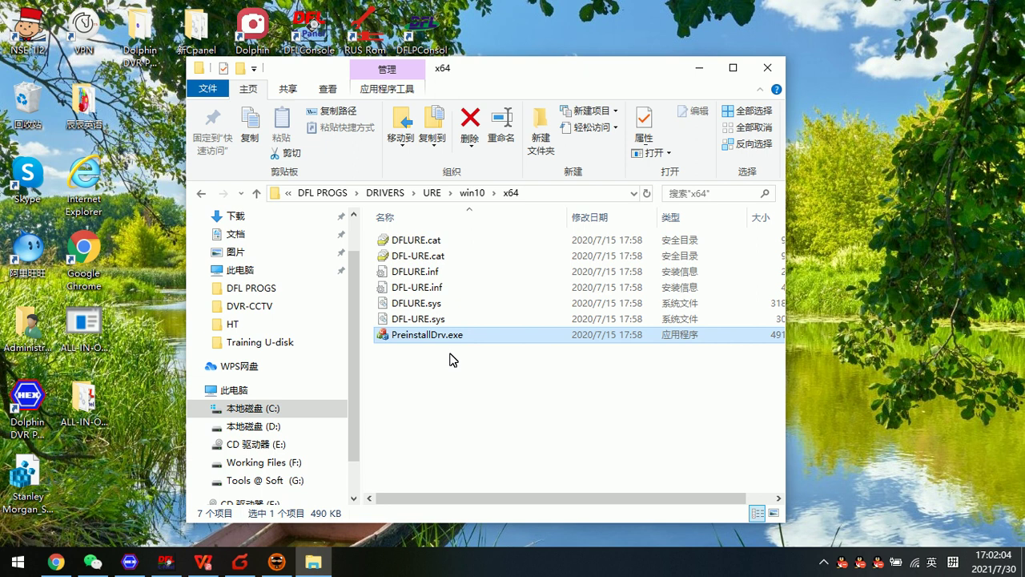
Go up to DRIVERS and view the VC_redist installers in VS2017Redistribute
click(392, 192)
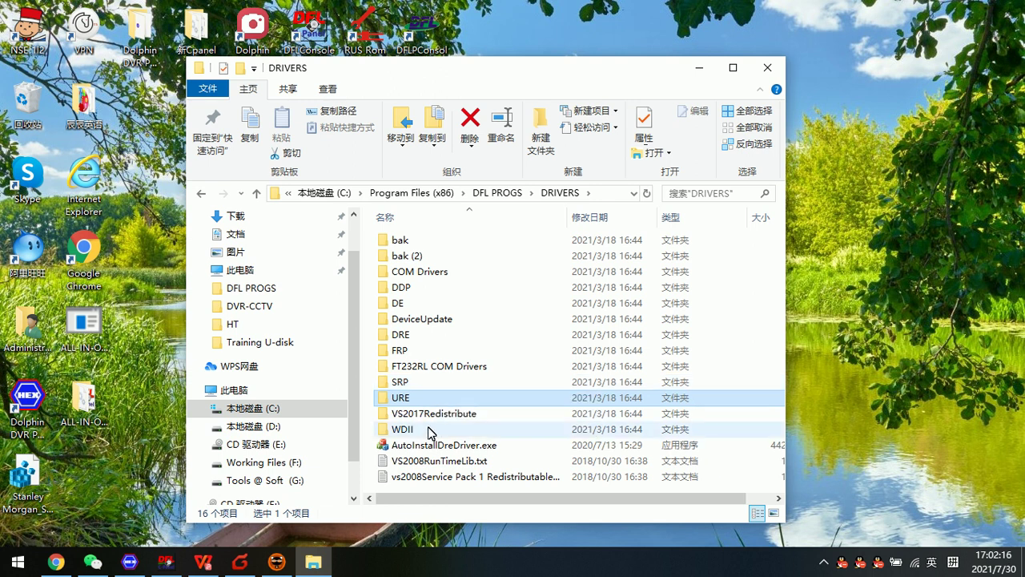
mouse_move(402, 429)
scroll(428, 433, right, 2)
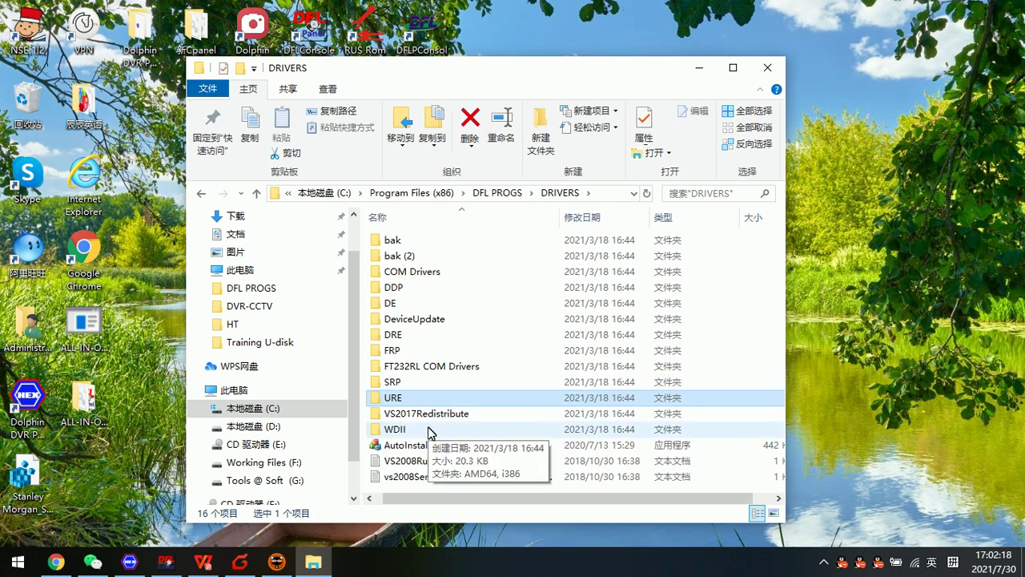
scroll(449, 448, right, 1)
scroll(408, 439, left, 3)
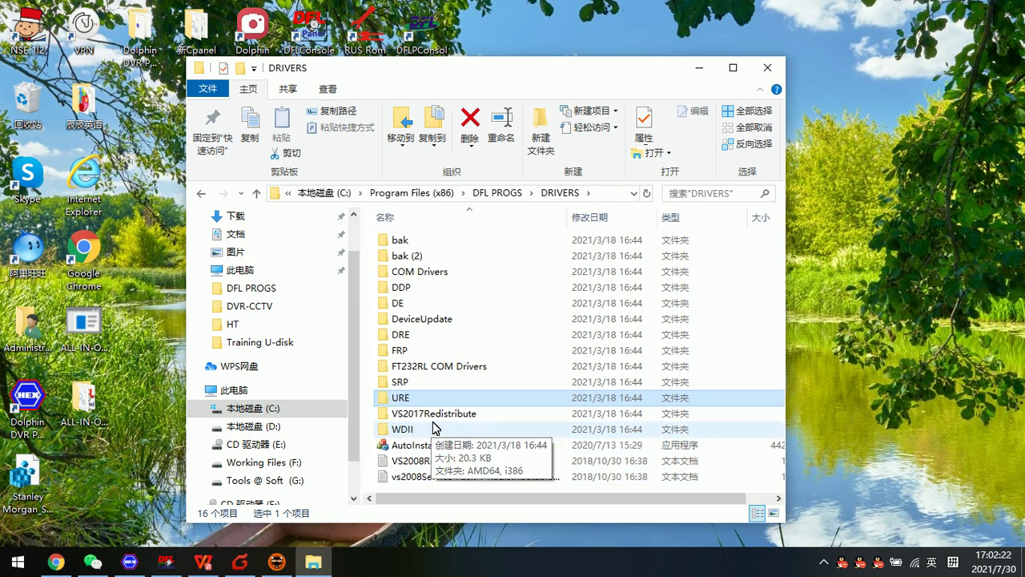
mouse_move(434, 413)
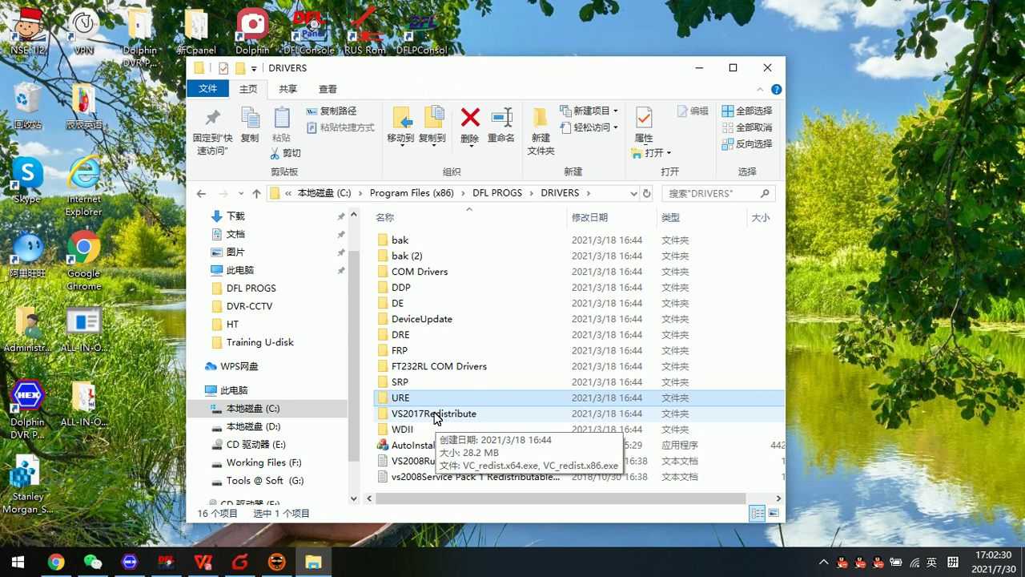
double_click(436, 415)
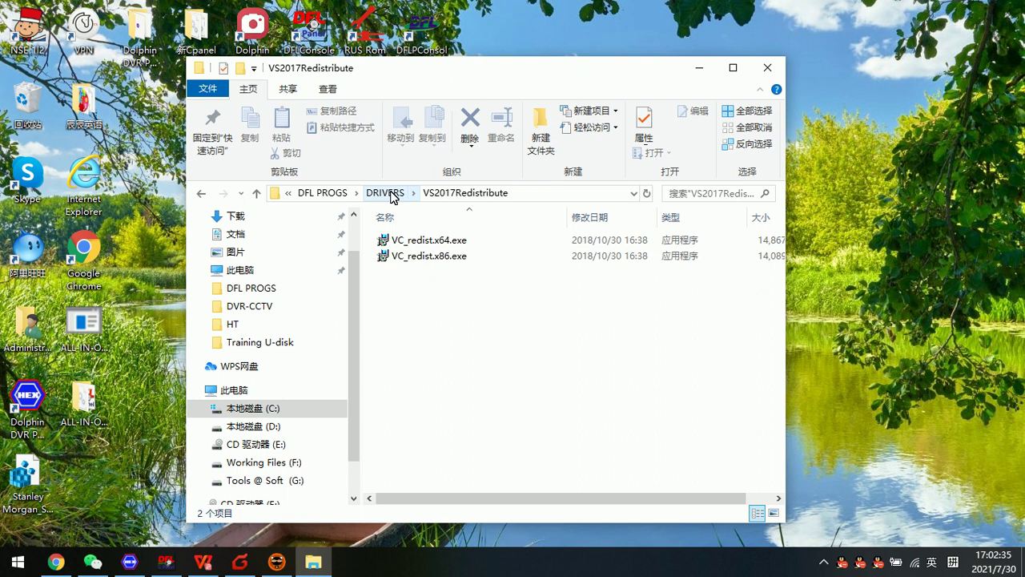
Return to the DFL PROGS folder and minimize the File Explorer window
click(328, 193)
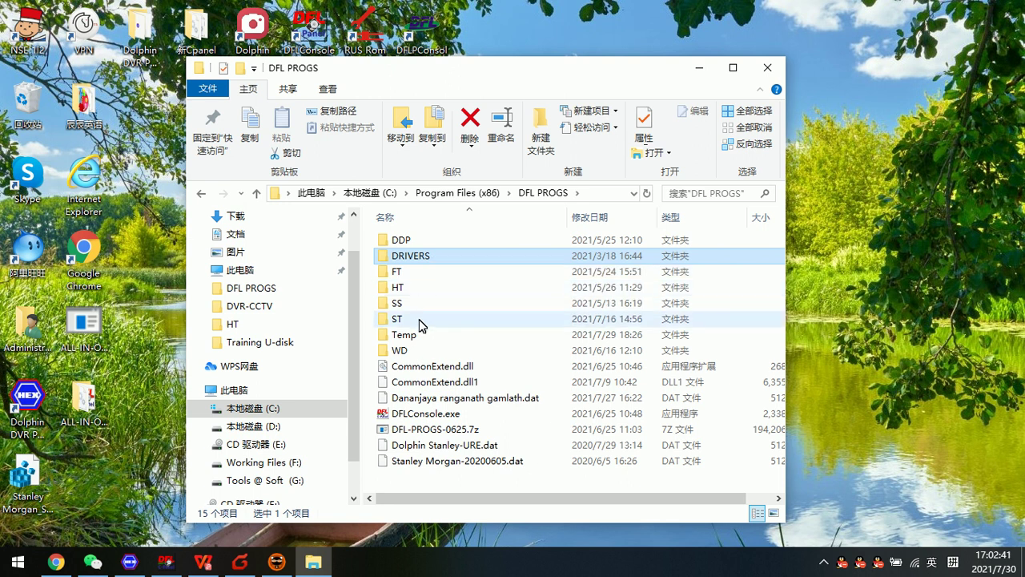
click(708, 74)
click(313, 564)
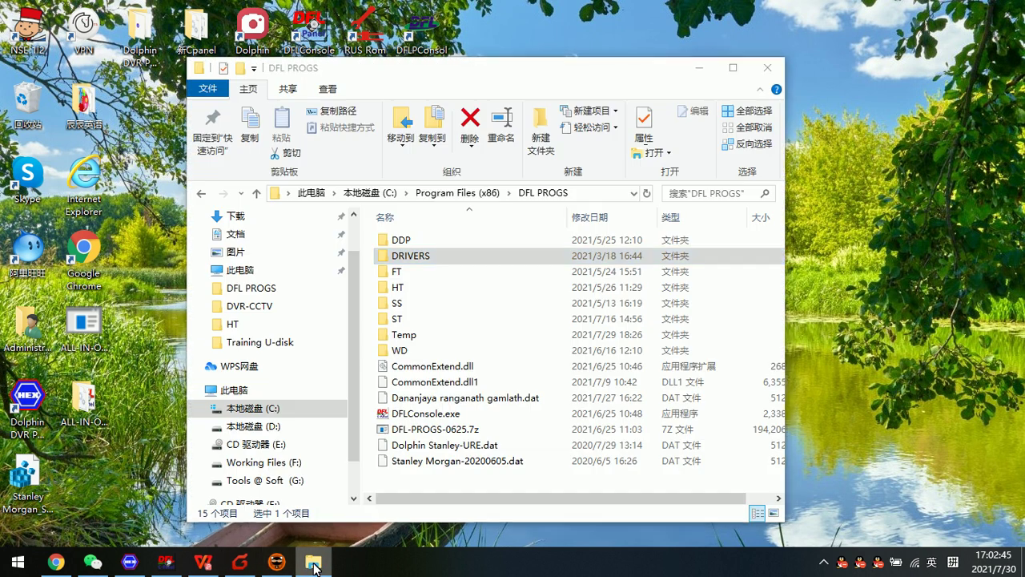
click(313, 563)
Read the PCIe guide's step 4 on installing the running environment, then minimize WPS
click(240, 564)
click(204, 564)
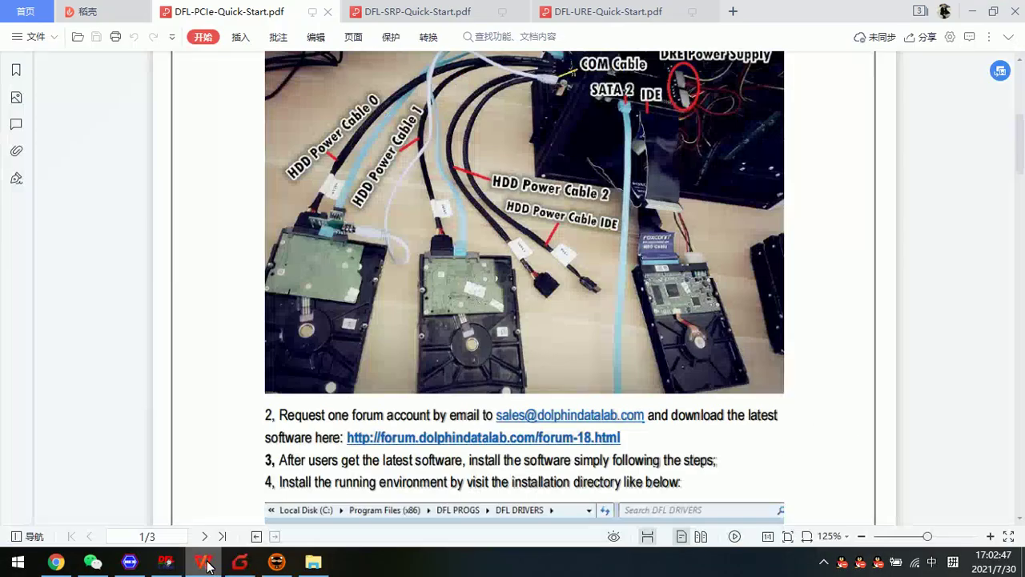
scroll(521, 474, down, 2)
scroll(520, 473, down, 3)
scroll(521, 473, down, 2)
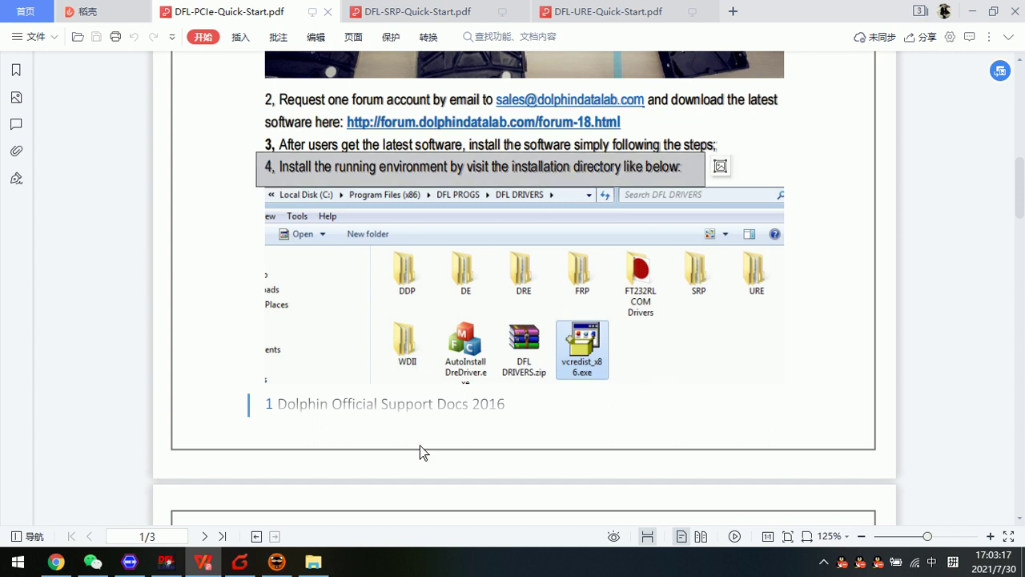
scroll(420, 448, down, 2)
scroll(459, 457, down, 3)
scroll(459, 457, up, 3)
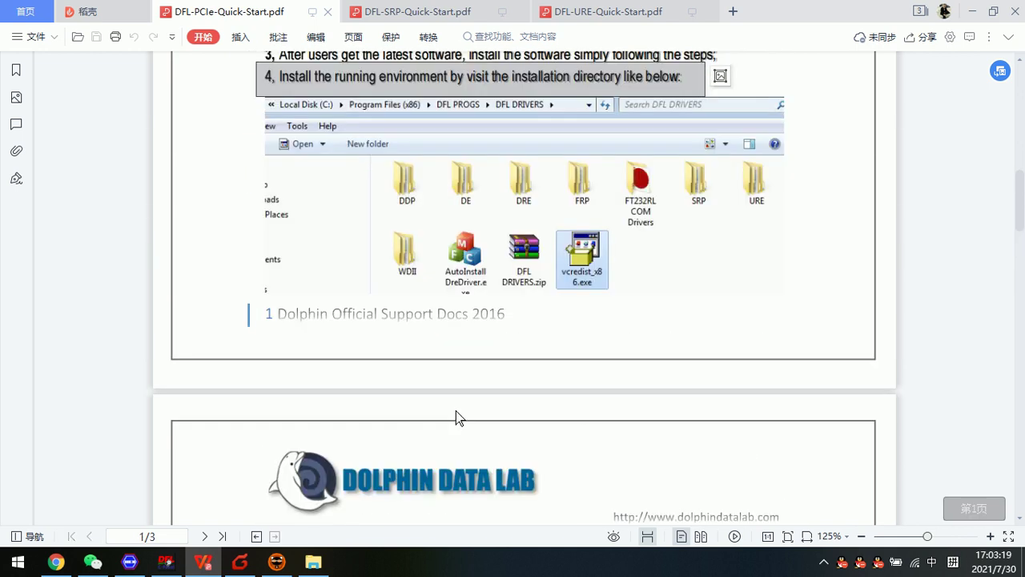
click(971, 11)
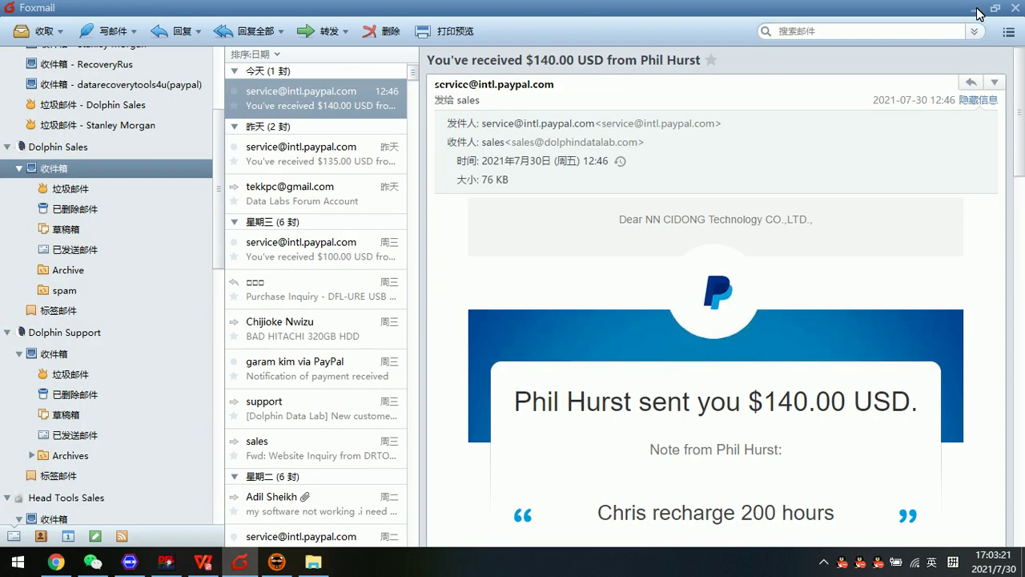
Restore DFL cPanel and open the port options menu for the DFL_SRP SATA 0 port
click(975, 11)
click(175, 565)
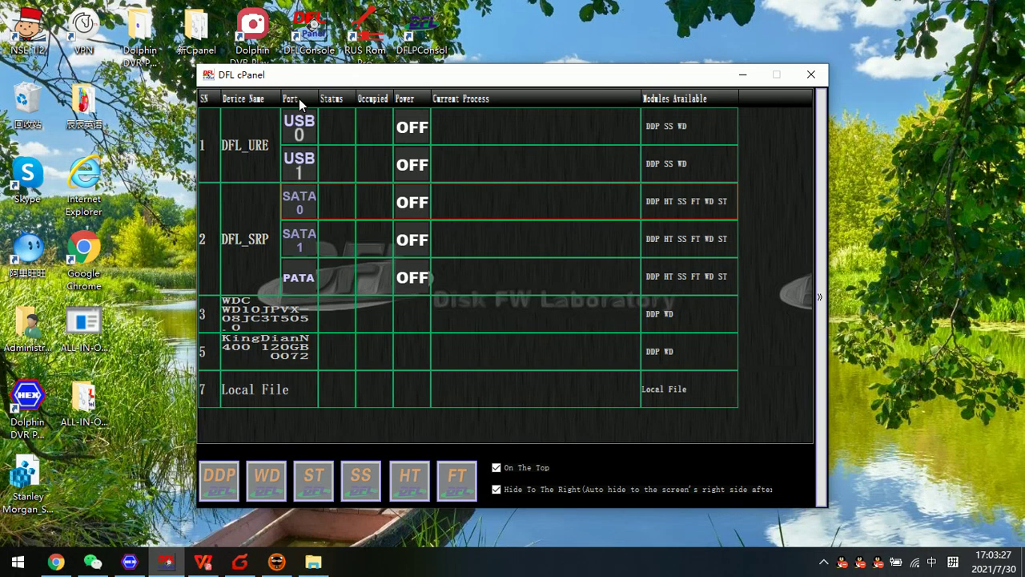
right_click(340, 210)
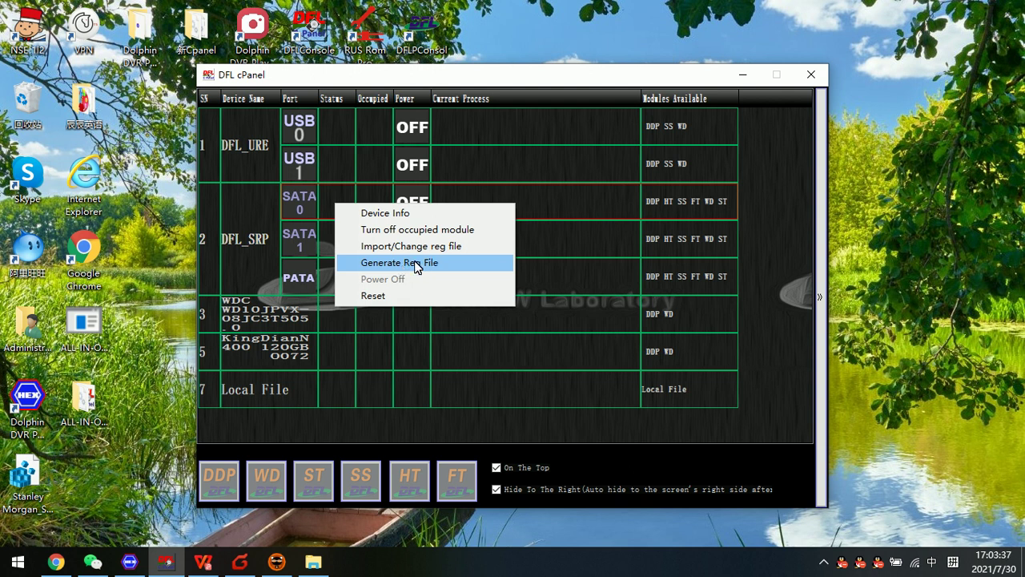
Generate the SRP REG file to the Desktop, replacing the older copy
click(390, 264)
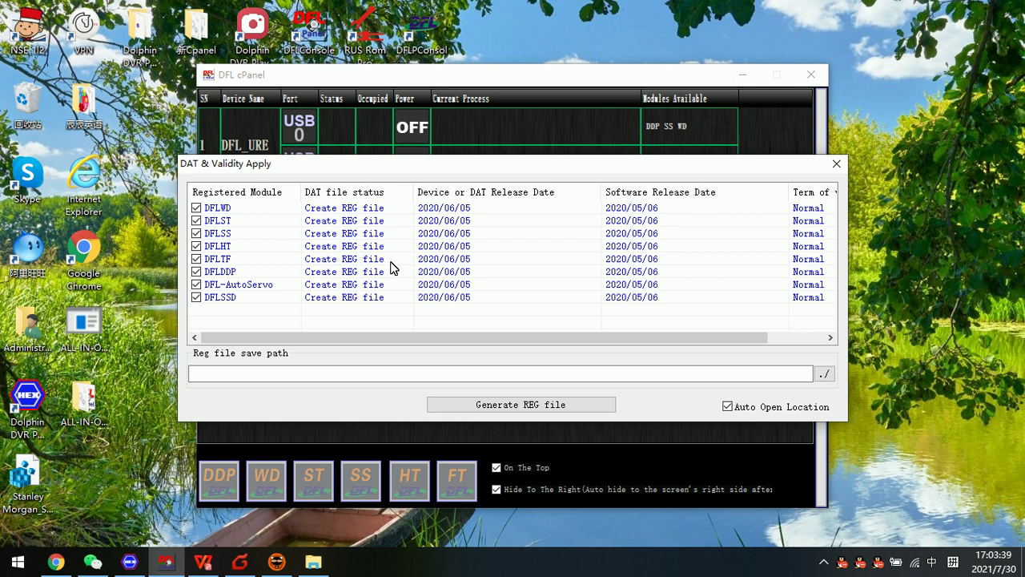
click(516, 406)
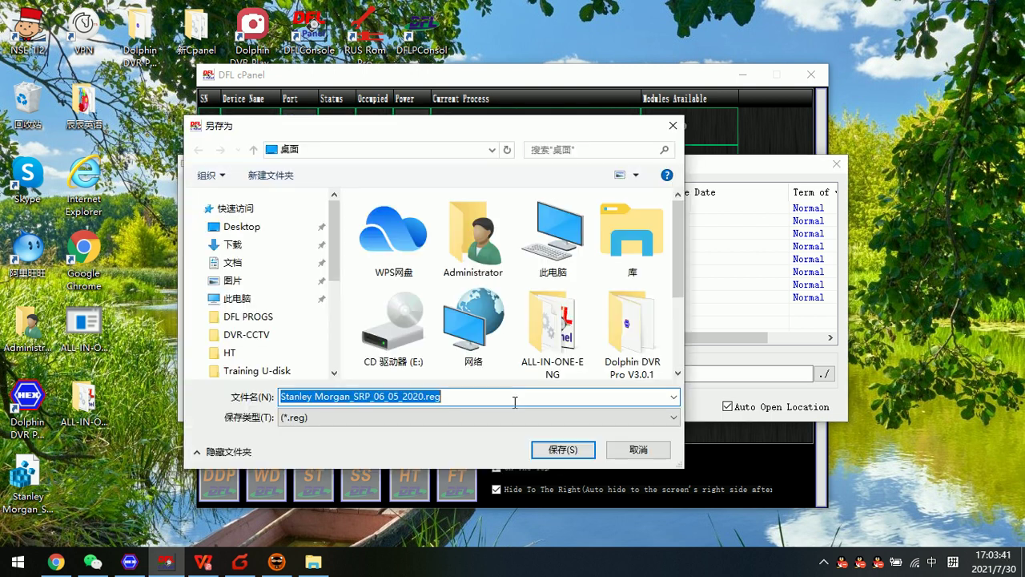
click(552, 451)
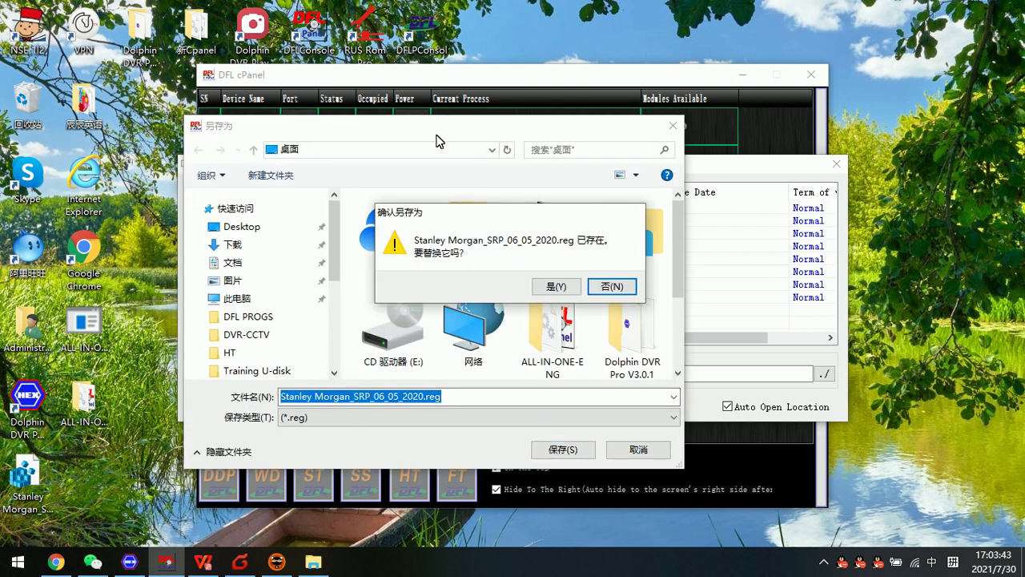
click(558, 290)
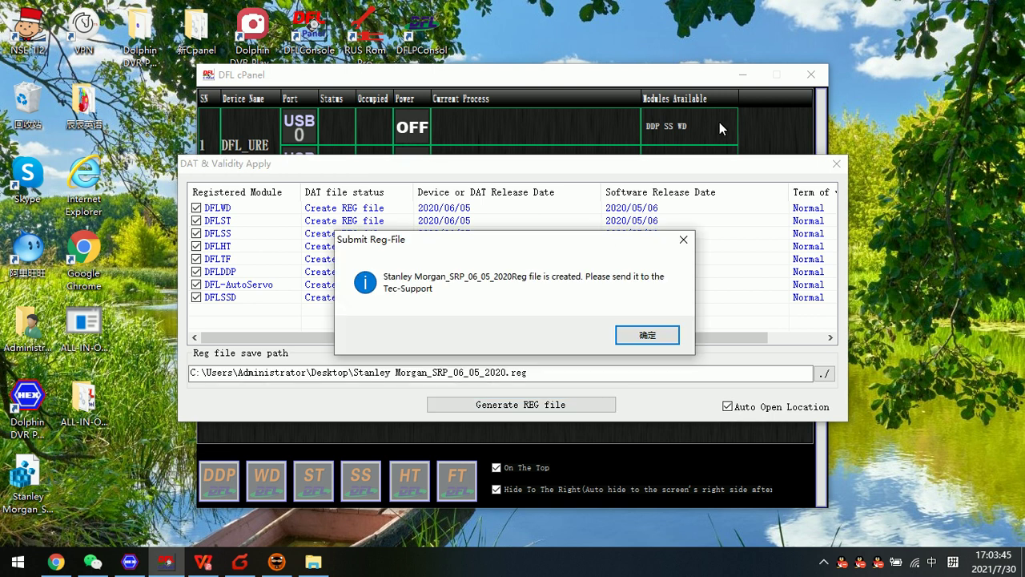
click(663, 332)
click(836, 163)
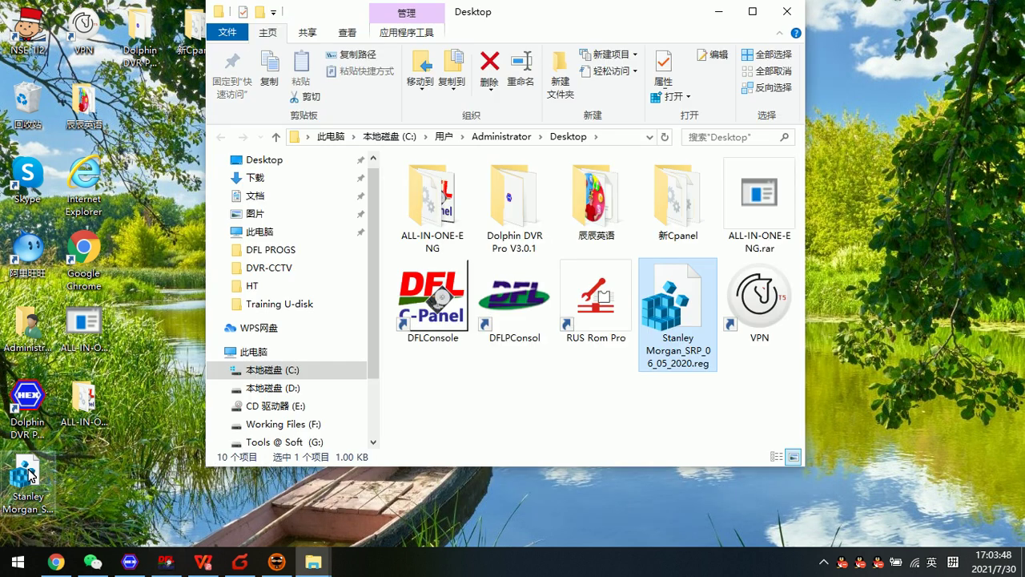
Select the new REG file on the desktop and close the Desktop folder window
click(25, 481)
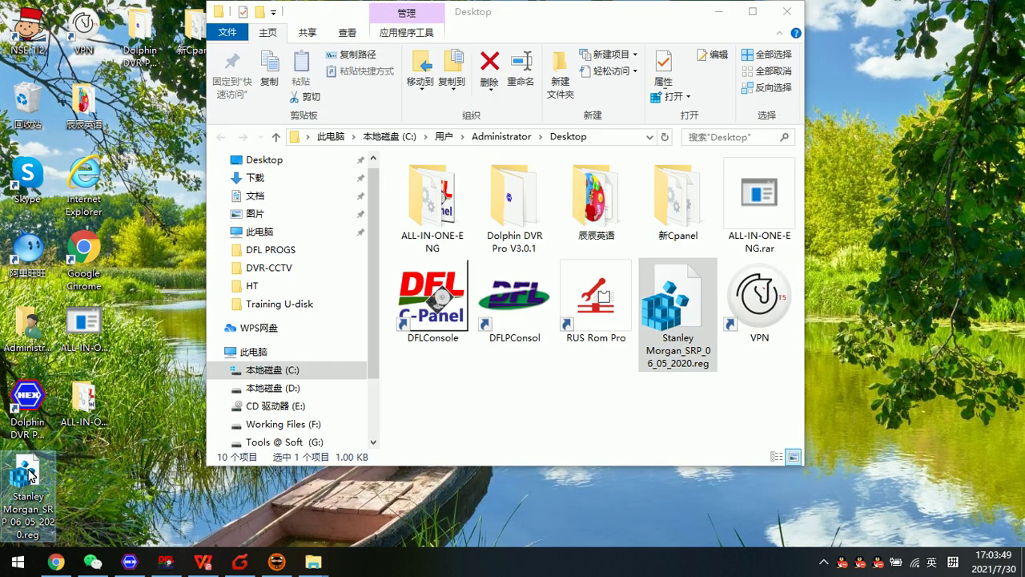
click(790, 12)
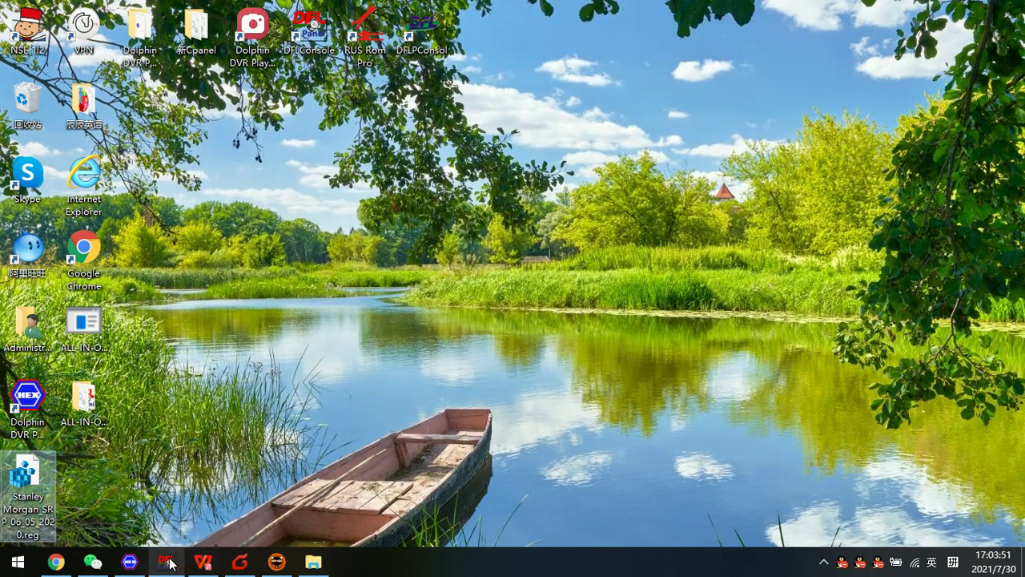
click(62, 566)
Return to the 'activate my dfl' Gmail draft, then bring the DFL PROGS folder forward
click(640, 13)
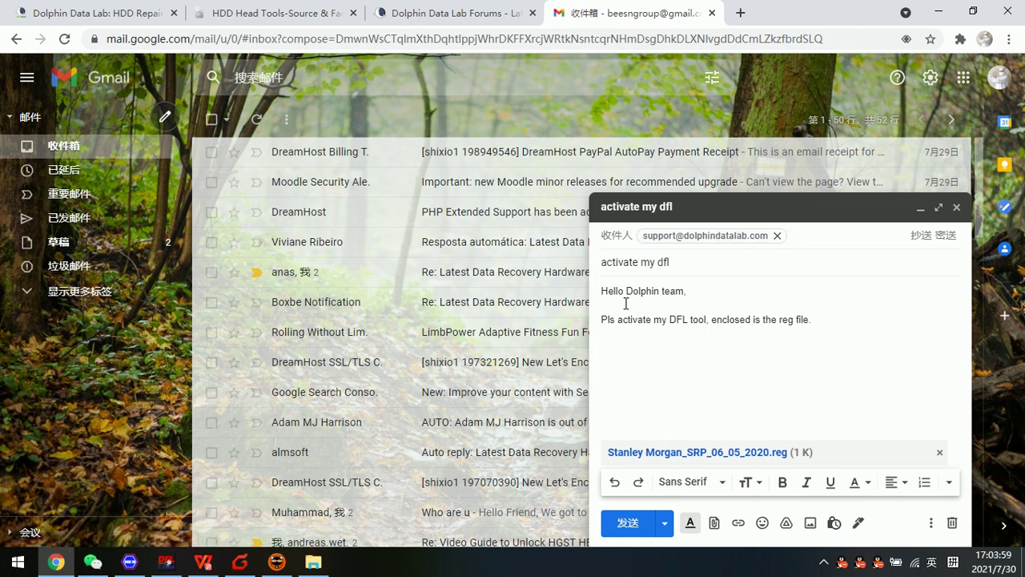
click(314, 562)
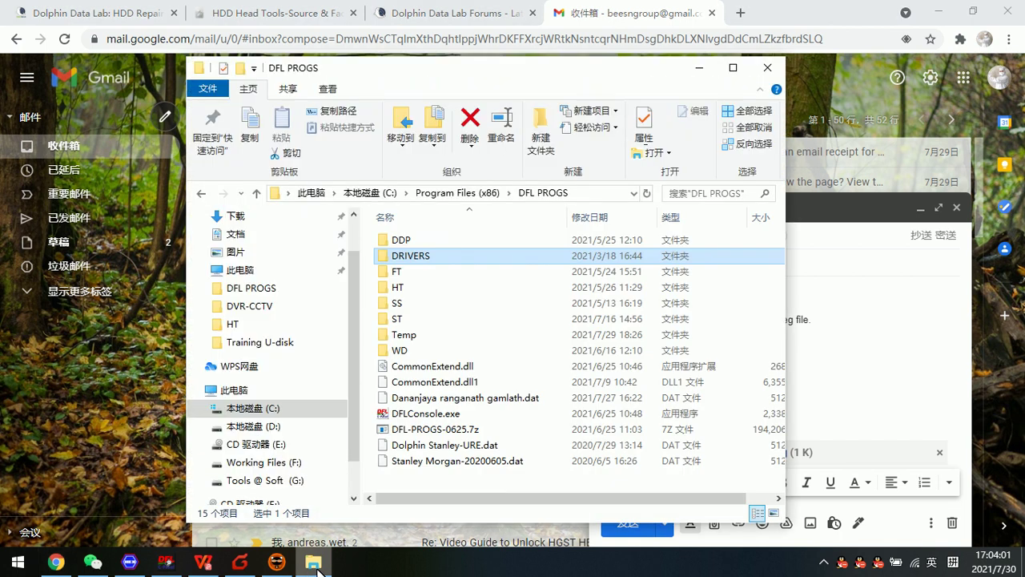
Inspect the URE and 20200605 activation DAT files in DFL PROGS, then close the folder
click(499, 447)
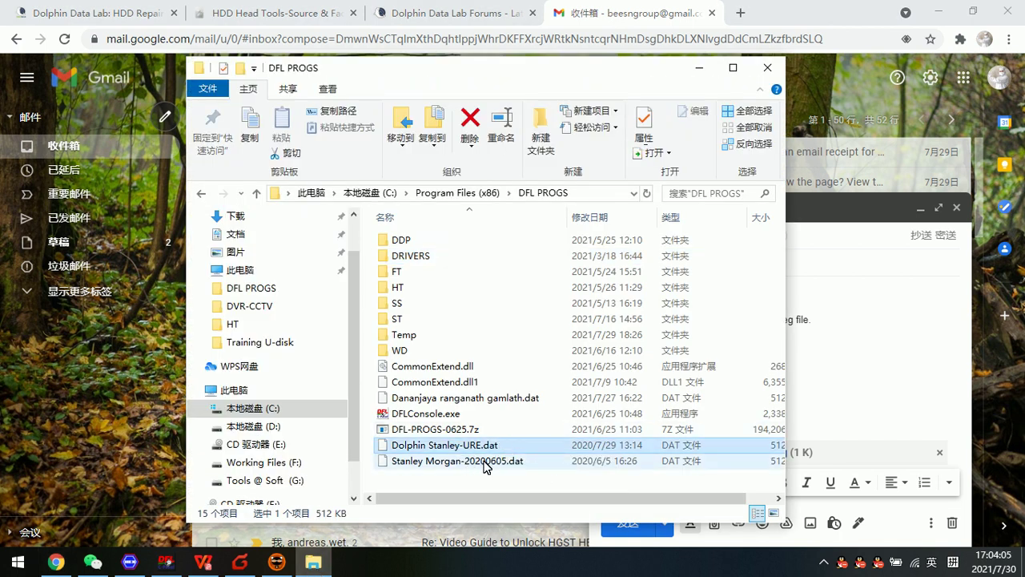
click(483, 460)
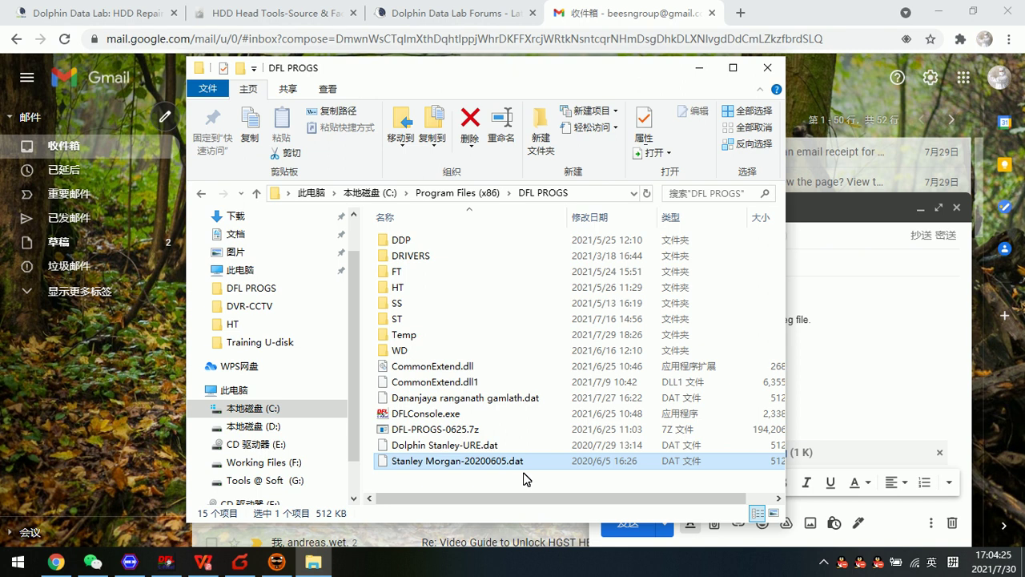
mouse_move(549, 319)
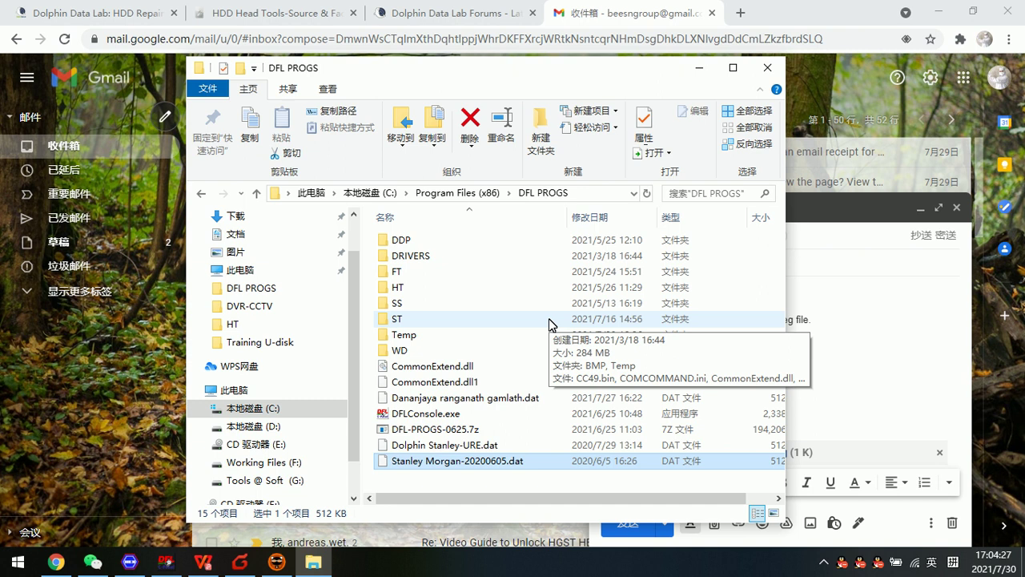
click(767, 68)
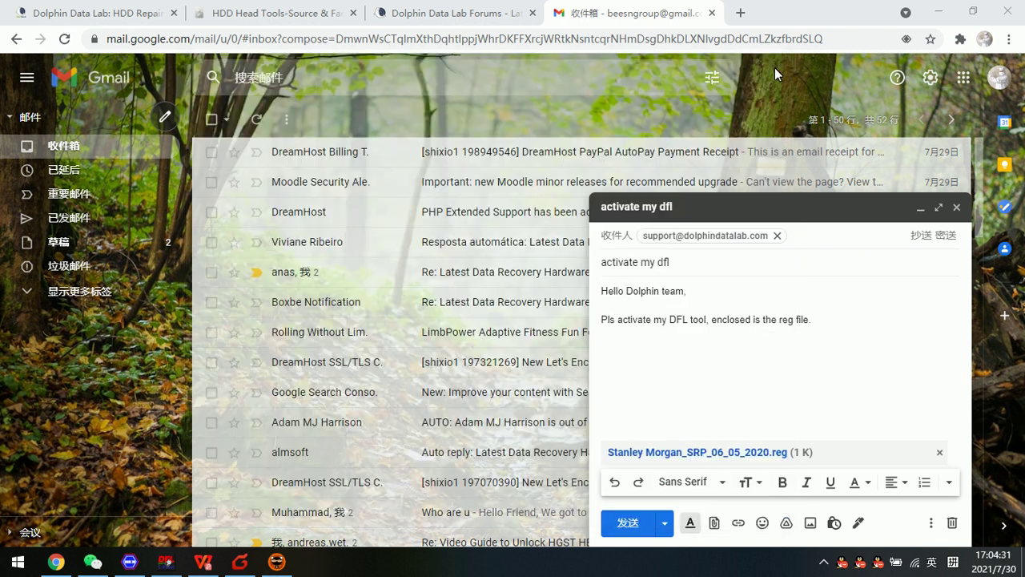
Bring DFL cPanel forward and open the Module Available list for the SATA 1 port
click(166, 562)
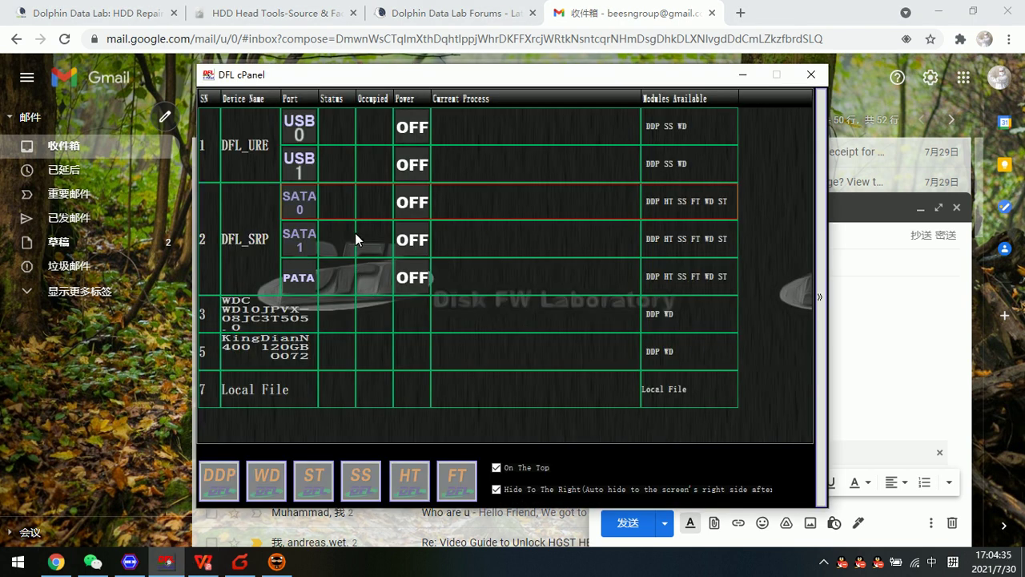
double_click(327, 200)
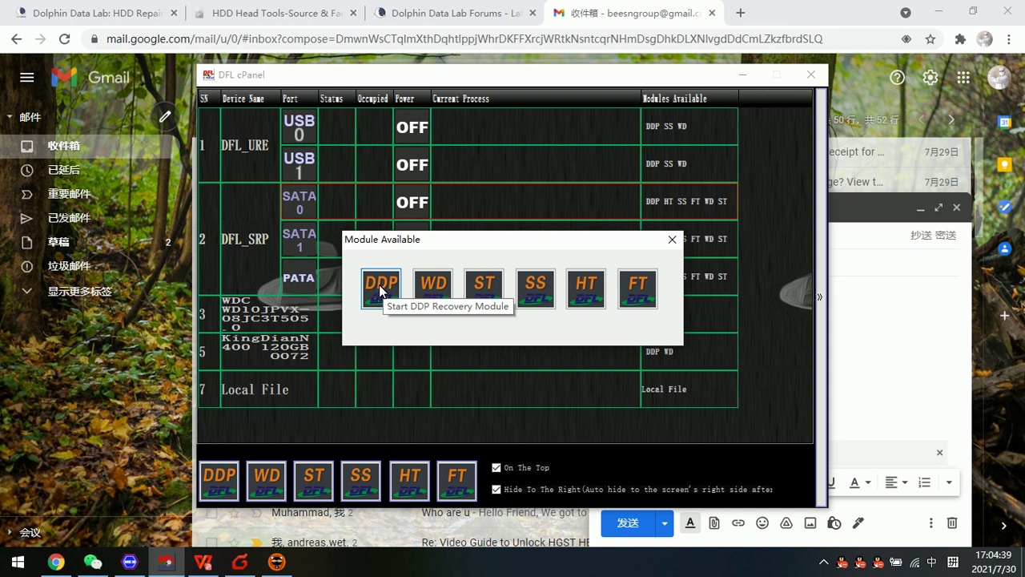
click(504, 303)
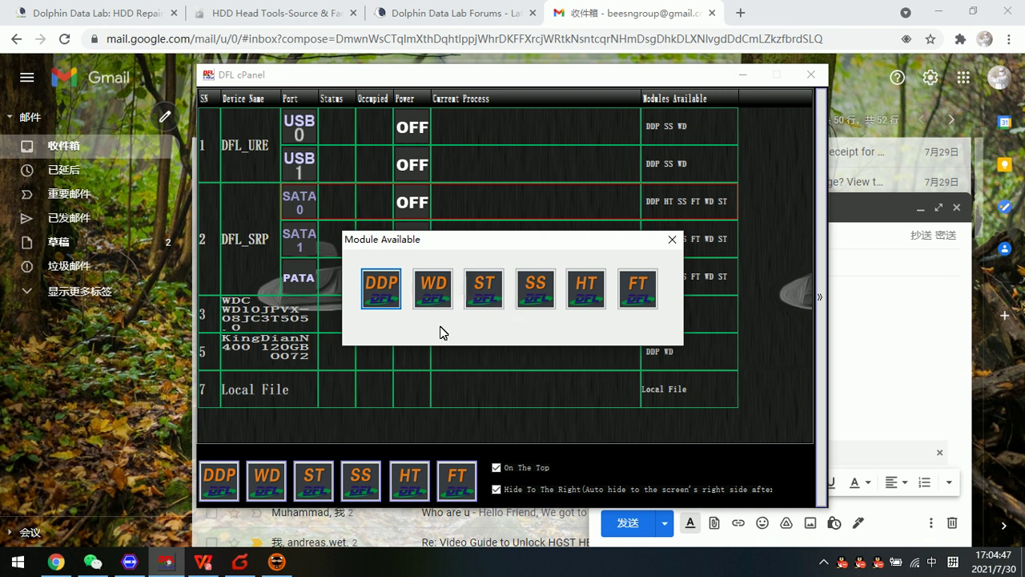